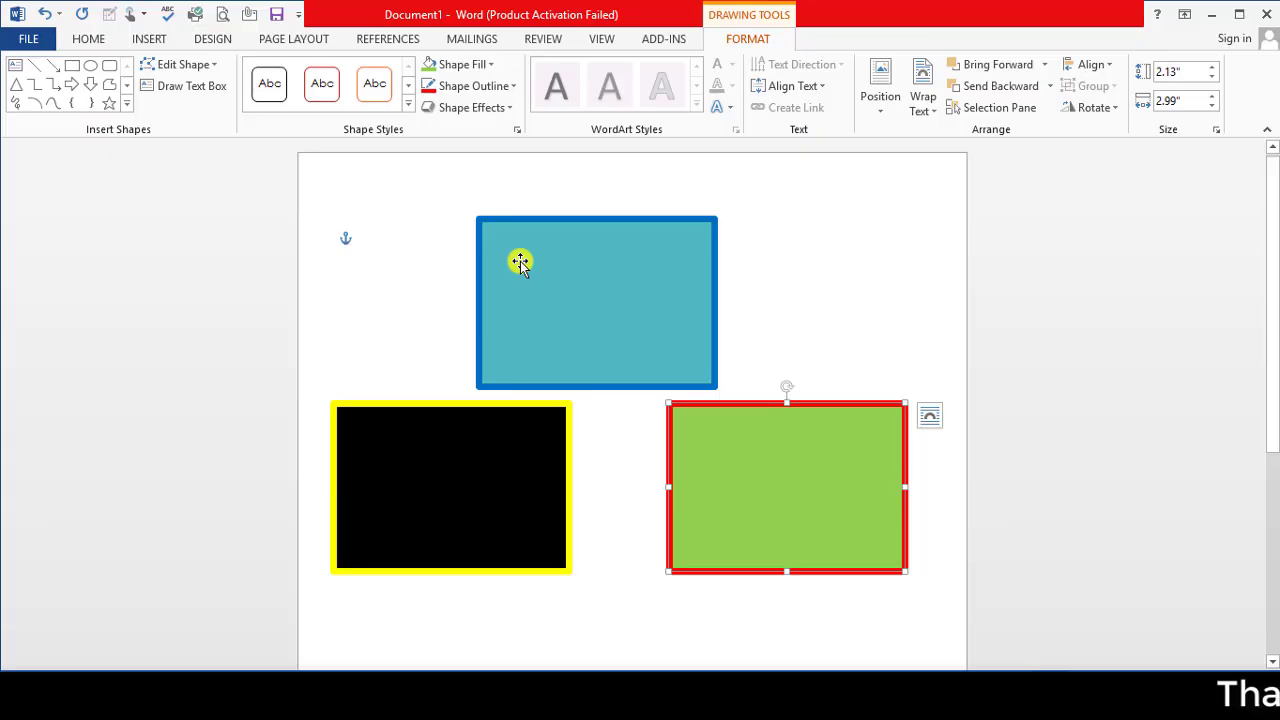
# - Scroll the page and drag one rectangle to a new position
pyautogui.scroll(-1, 686, 314)
pyautogui.scroll(-1, 694, 337)
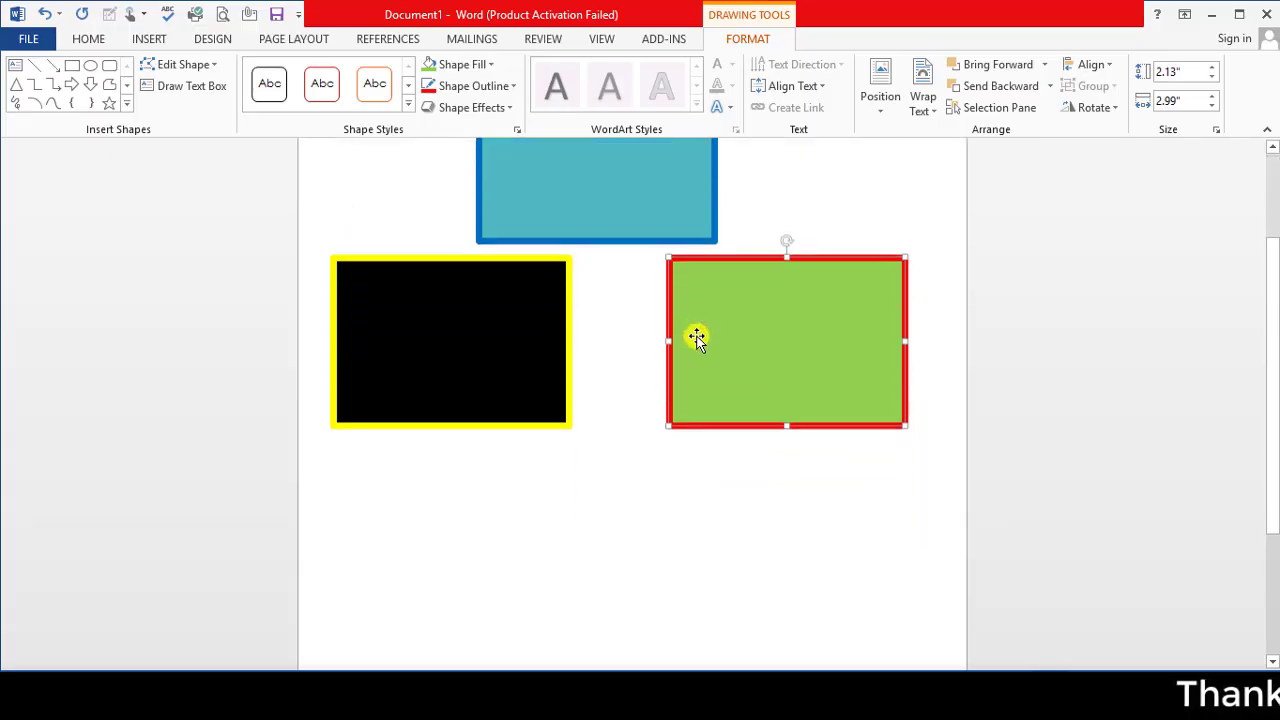
pyautogui.scroll(-1, 723, 366)
pyautogui.scroll(2, 878, 453)
pyautogui.scroll(1, 829, 420)
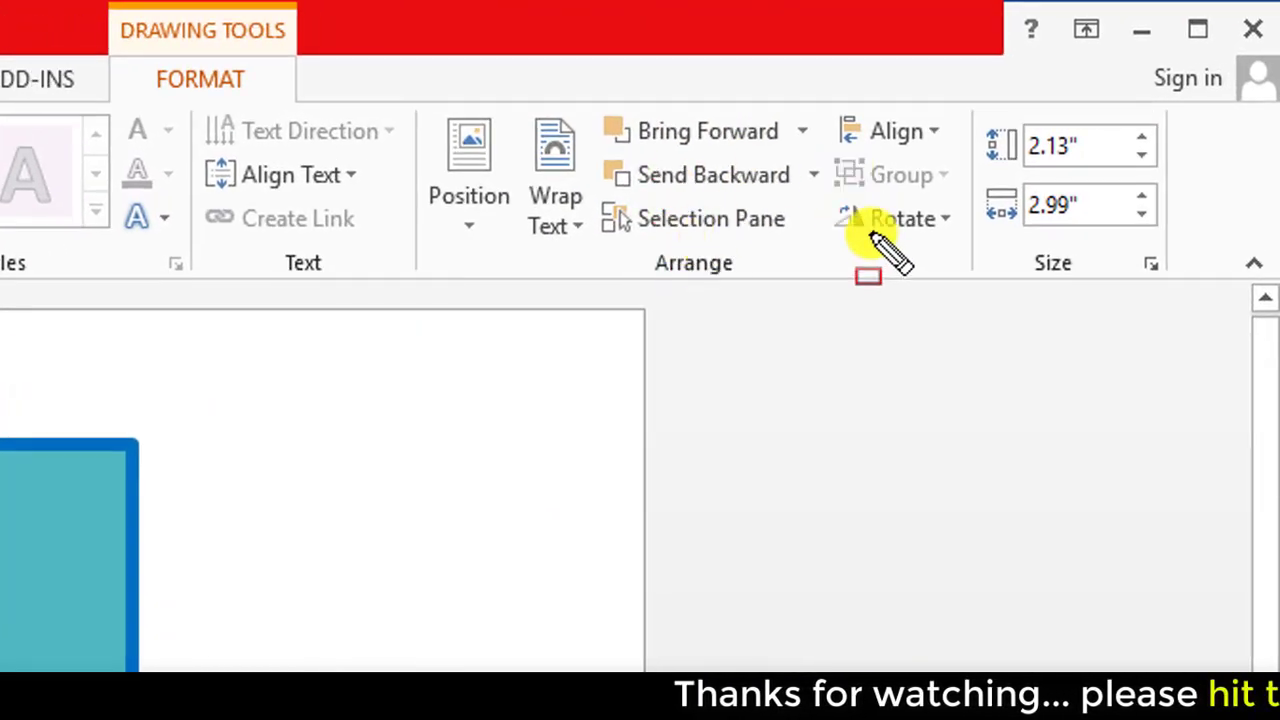
pyautogui.moveTo(582, 96); pyautogui.dragTo(836, 284)
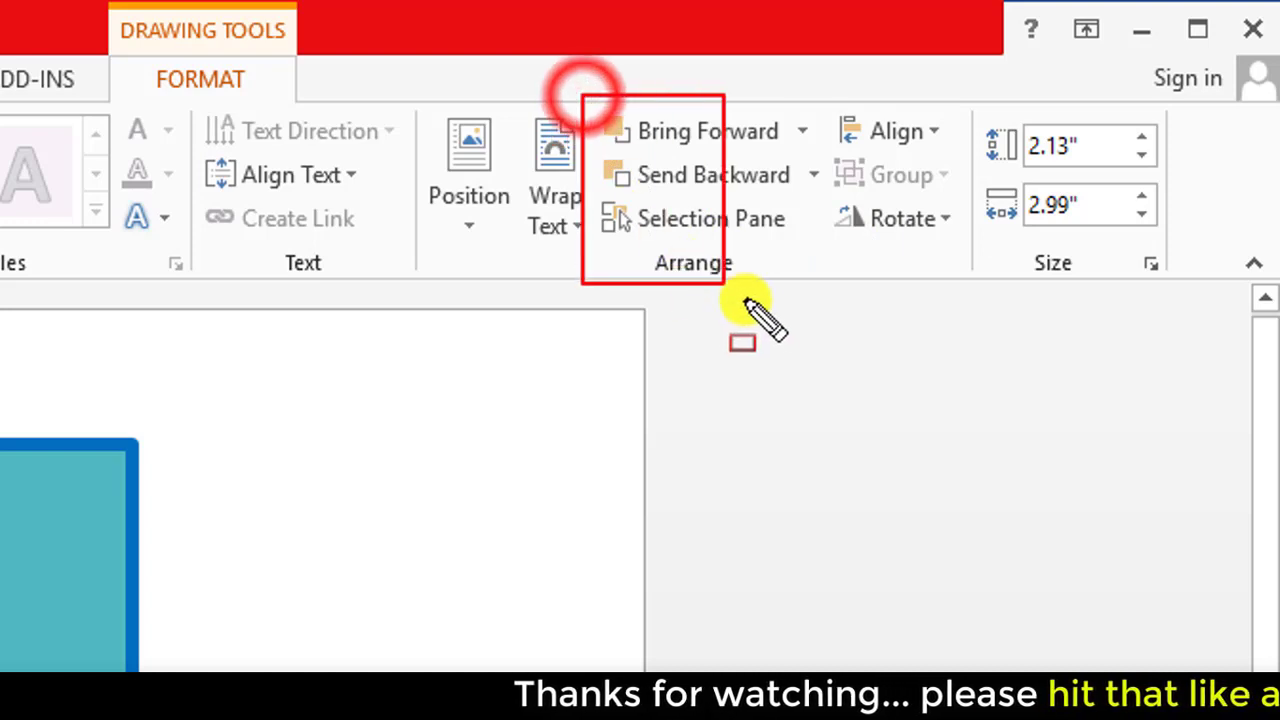
pyautogui.click(715, 226)
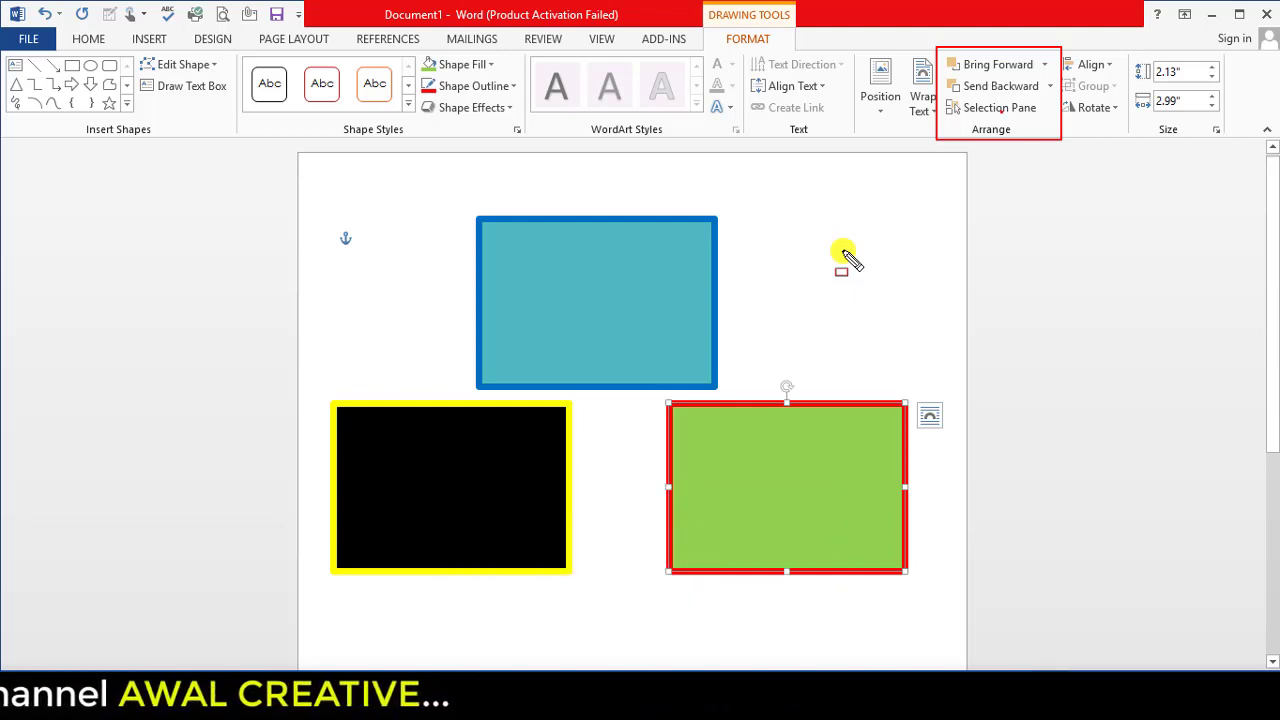
# - Try green above blue, return it below, and push black against blue
pyautogui.moveTo(762, 475)
pyautogui.mouseDown()
pyautogui.moveTo(760, 295)
pyautogui.moveTo(775, 417)
pyautogui.mouseUp()
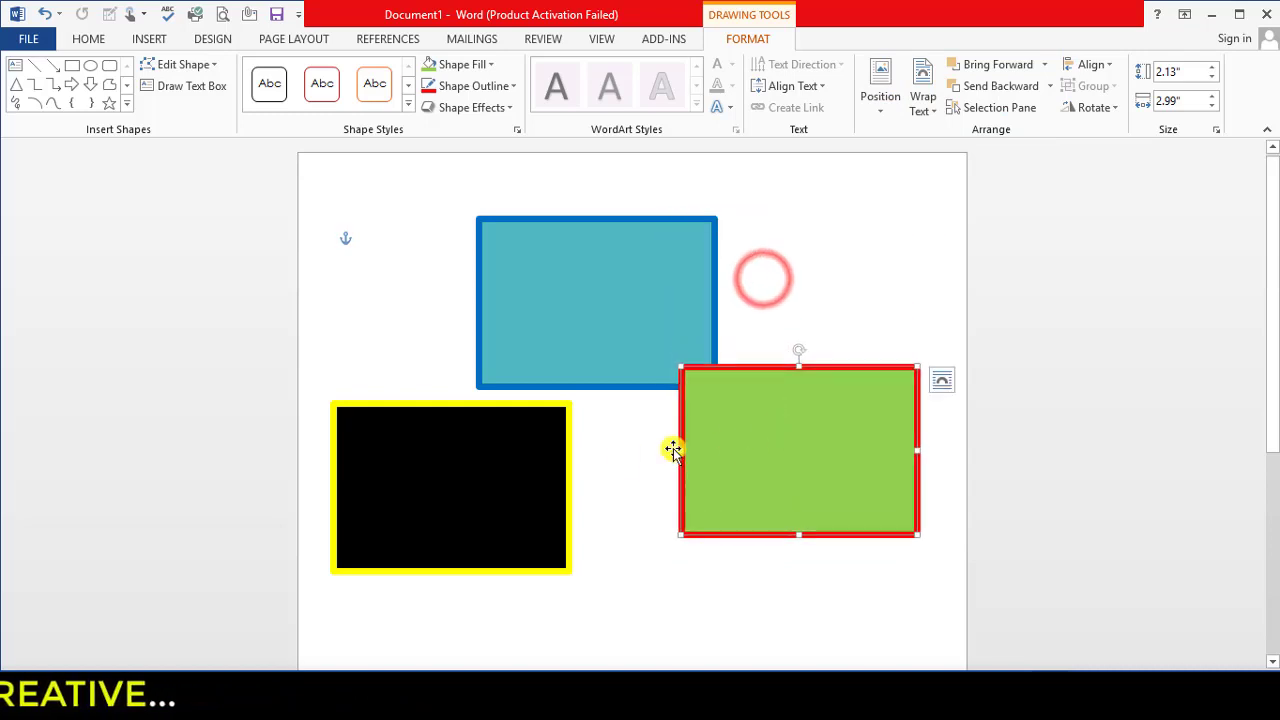
pyautogui.moveTo(521, 464); pyautogui.dragTo(510, 289)
pyautogui.moveTo(797, 429)
pyautogui.mouseDown()
pyautogui.moveTo(788, 287)
pyautogui.moveTo(807, 287)
pyautogui.mouseUp()
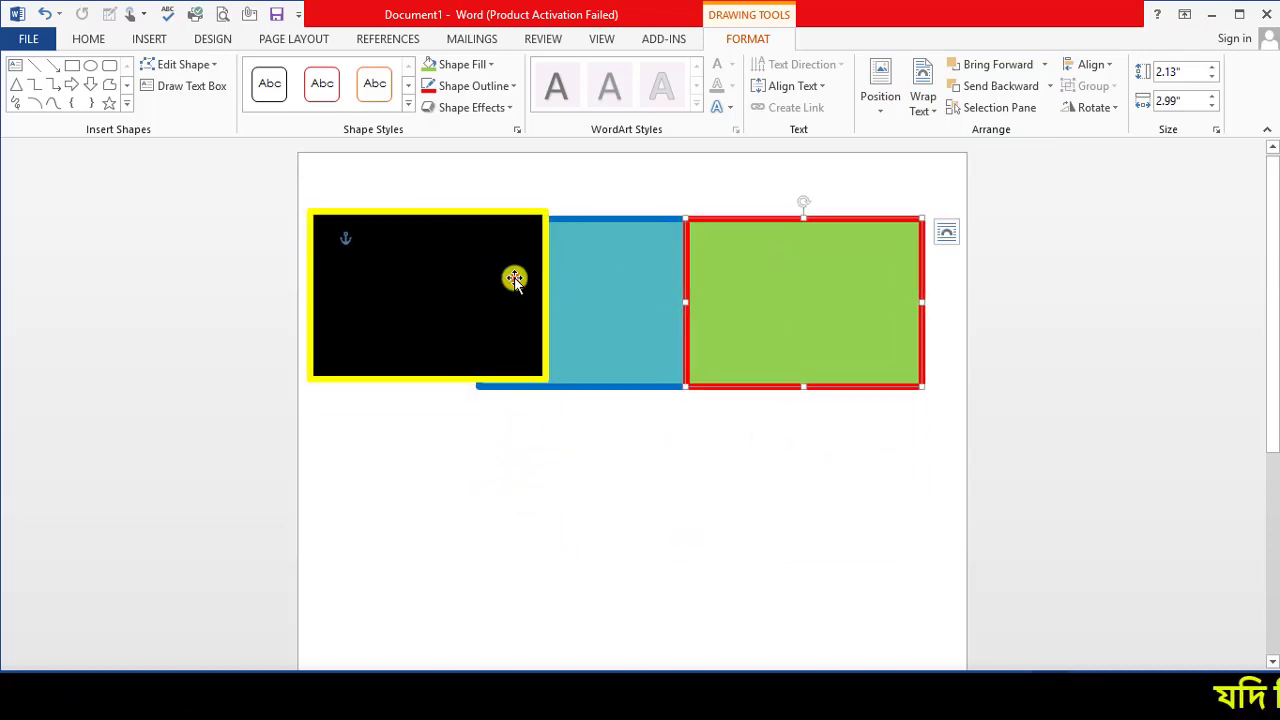
pyautogui.moveTo(514, 279); pyautogui.dragTo(568, 289)
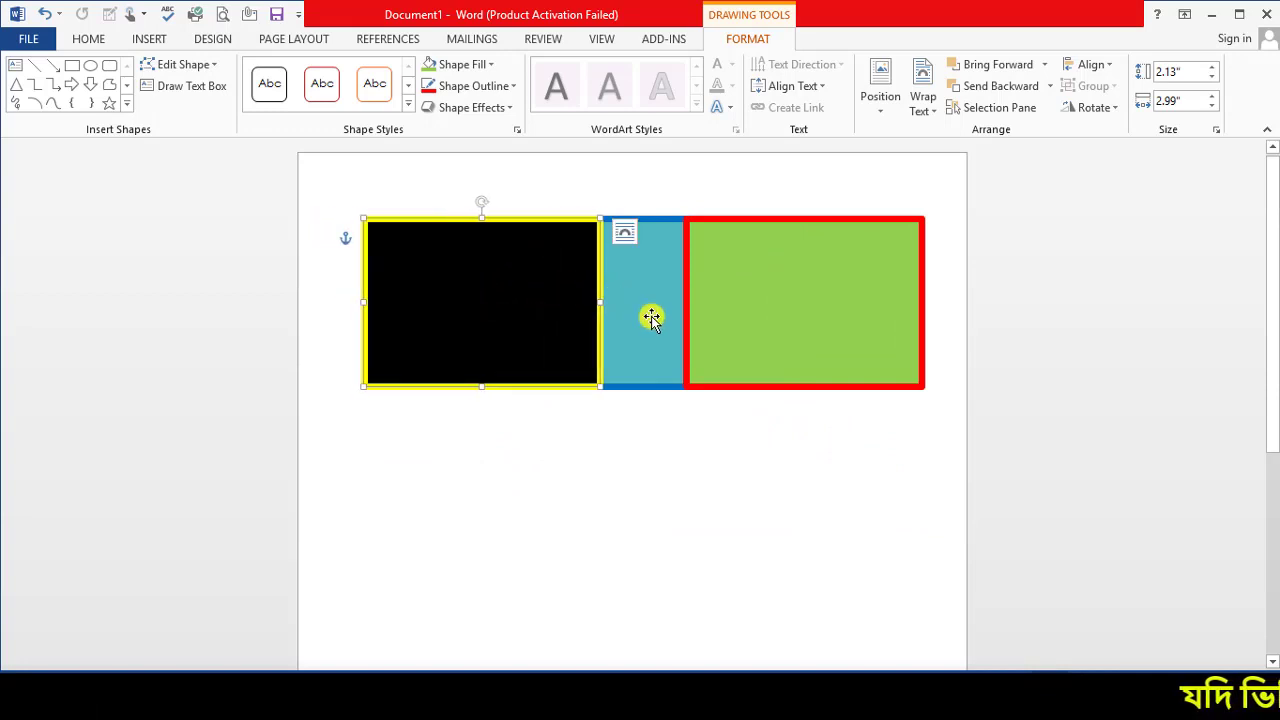
# - Rearrange the shapes so blue sits between the black and green rectangles
pyautogui.moveTo(651, 316); pyautogui.dragTo(651, 260)
pyautogui.moveTo(793, 310)
pyautogui.mouseDown()
pyautogui.moveTo(810, 484)
pyautogui.moveTo(805, 474)
pyautogui.mouseUp()
pyautogui.moveTo(526, 349); pyautogui.dragTo(552, 521)
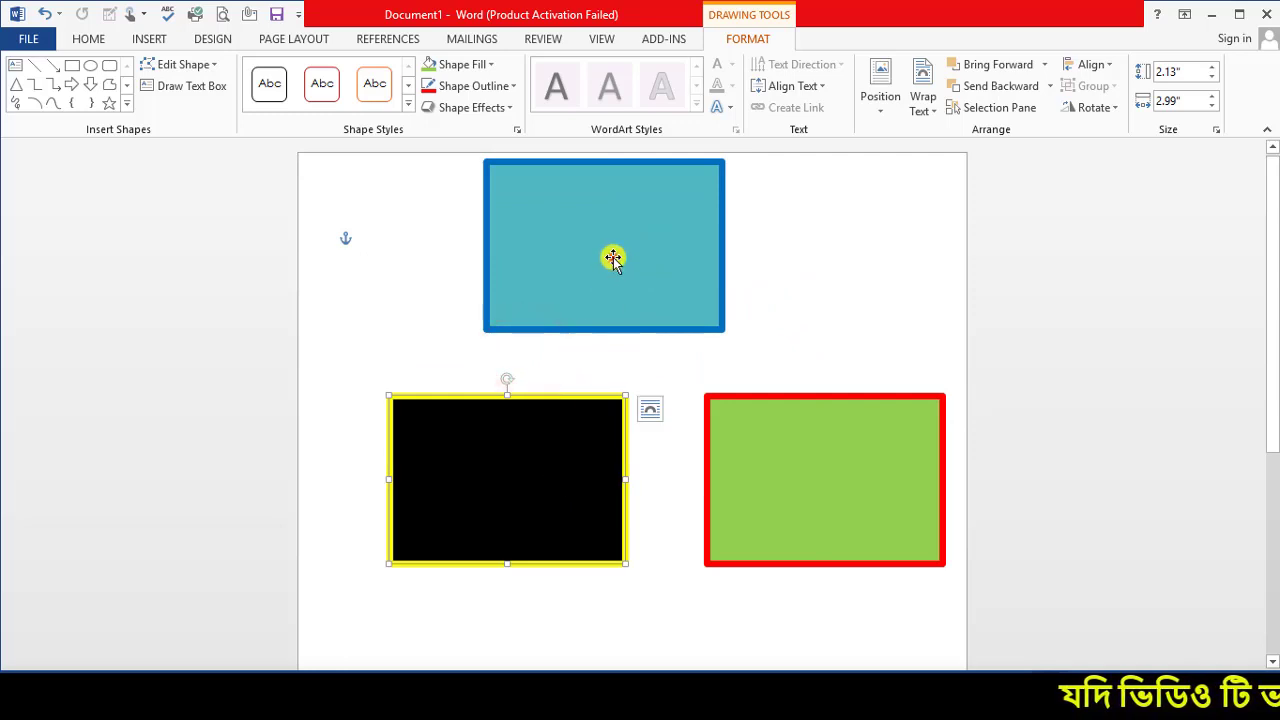
pyautogui.moveTo(612, 258); pyautogui.dragTo(684, 408)
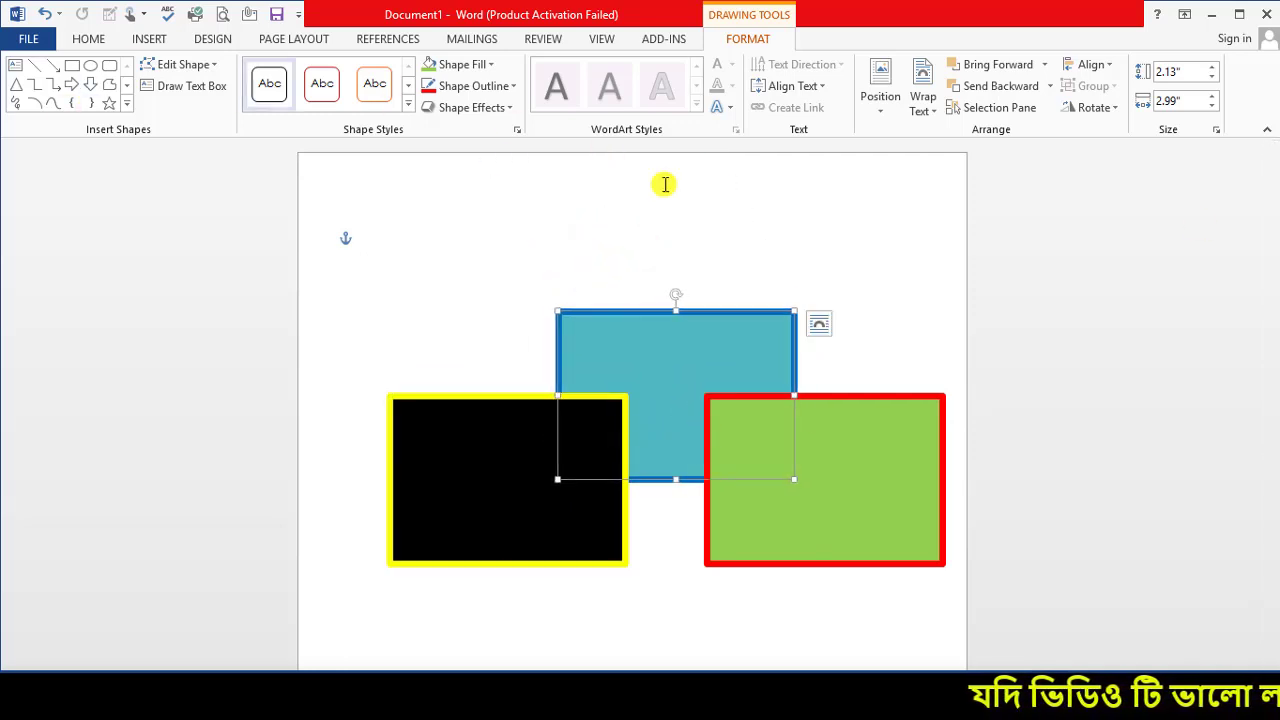
pyautogui.moveTo(684, 368); pyautogui.dragTo(687, 355)
# - Select the green, black and blue rectangles in turn, nudging blue slightly down-right
pyautogui.click(811, 508)
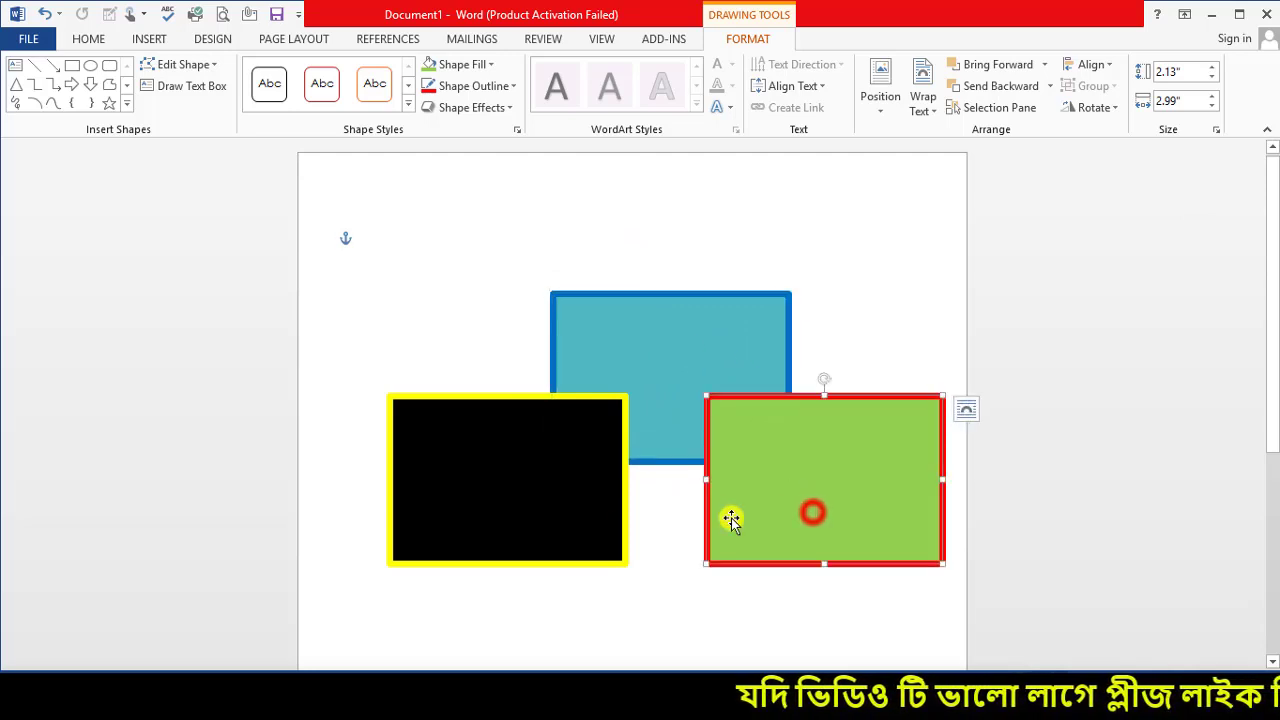
pyautogui.click(508, 492)
pyautogui.click(751, 467)
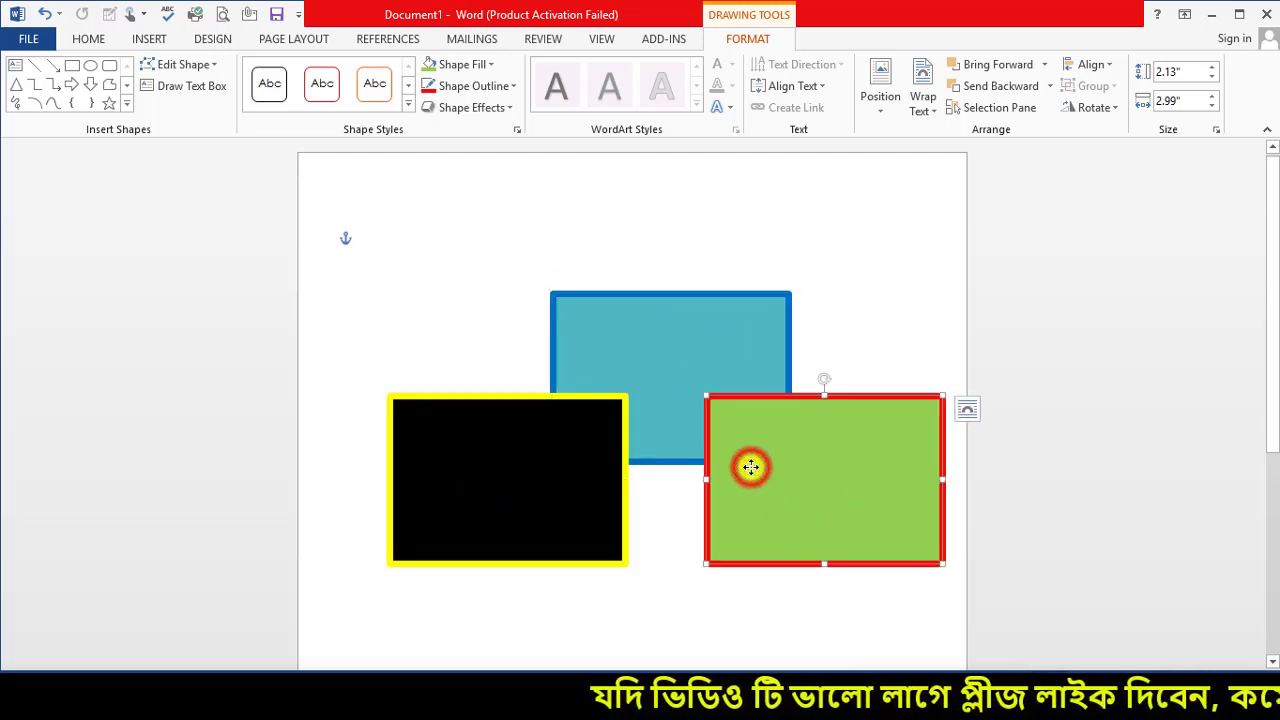
pyautogui.click(458, 486)
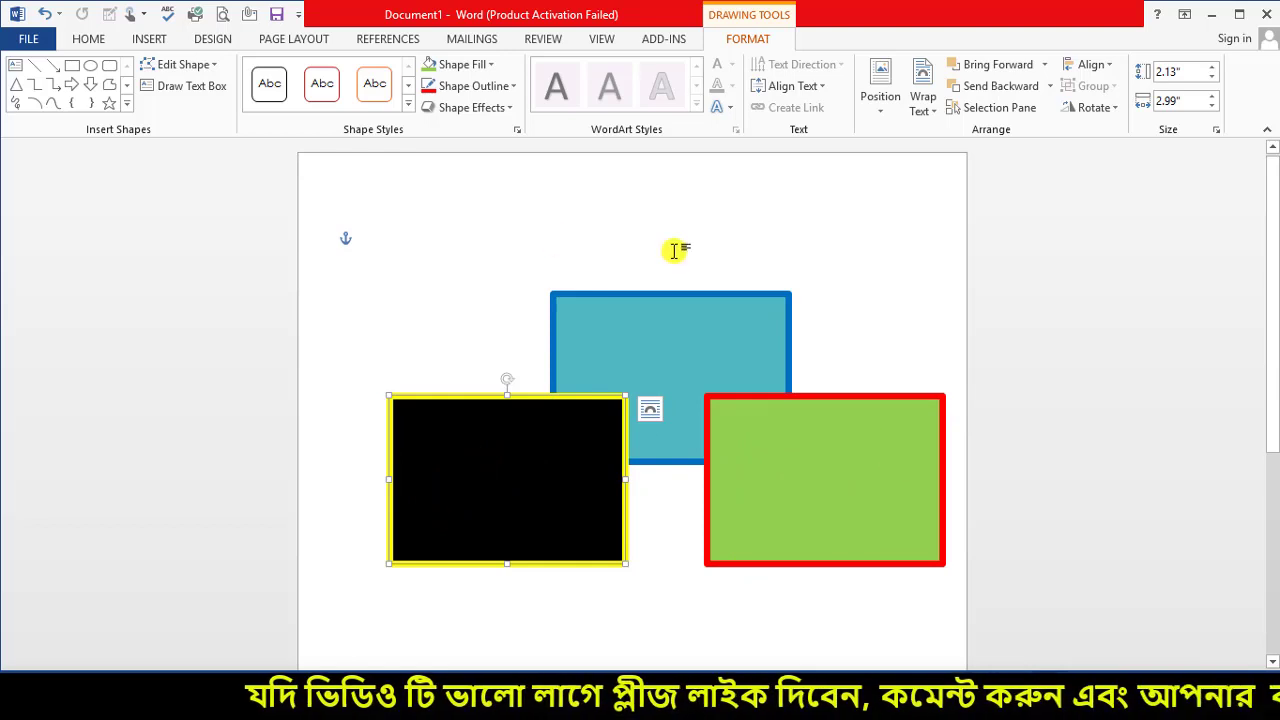
pyautogui.moveTo(678, 326)
pyautogui.mouseDown()
pyautogui.moveTo(683, 353)
pyautogui.moveTo(683, 316)
pyautogui.mouseUp()
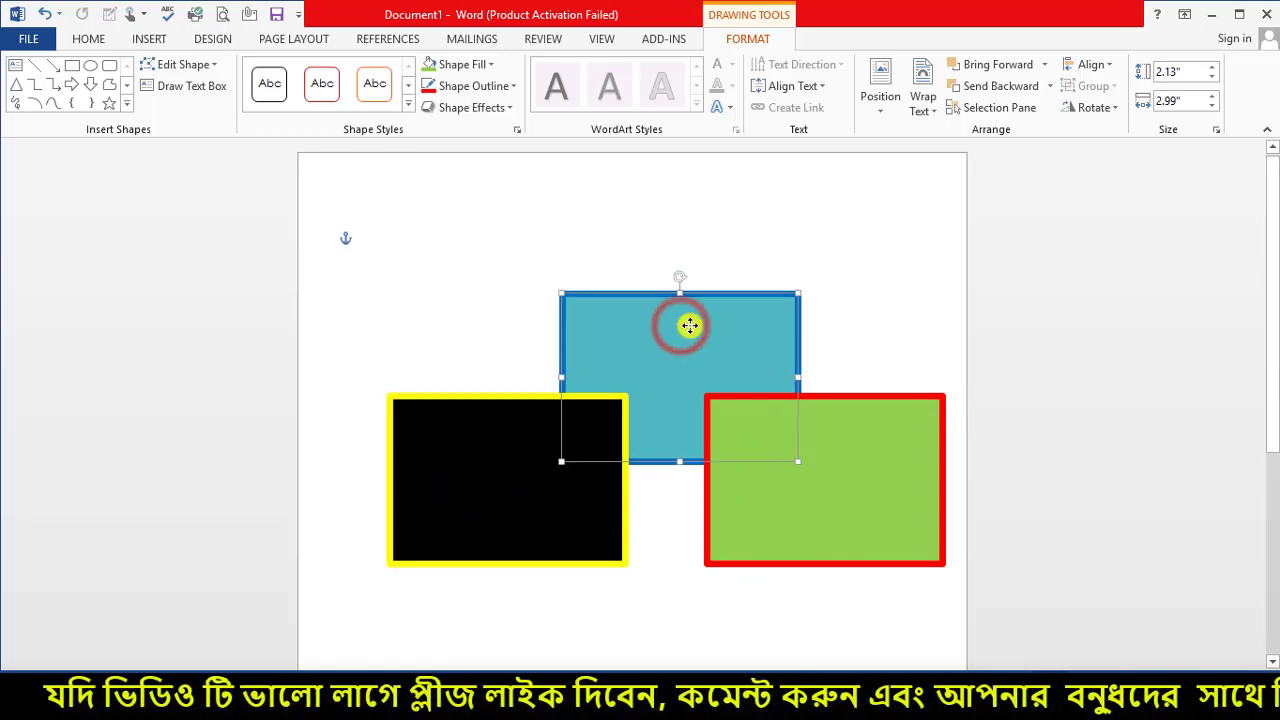
pyautogui.click(815, 428)
pyautogui.click(549, 460)
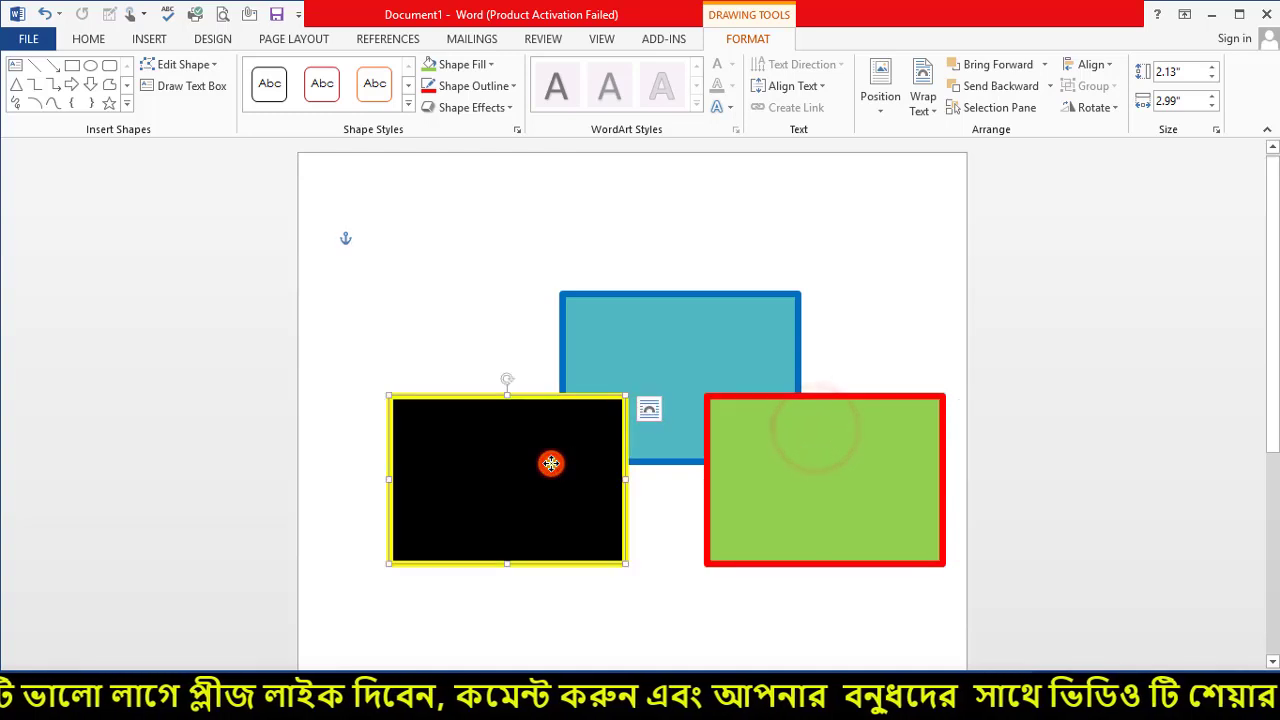
pyautogui.click(634, 357)
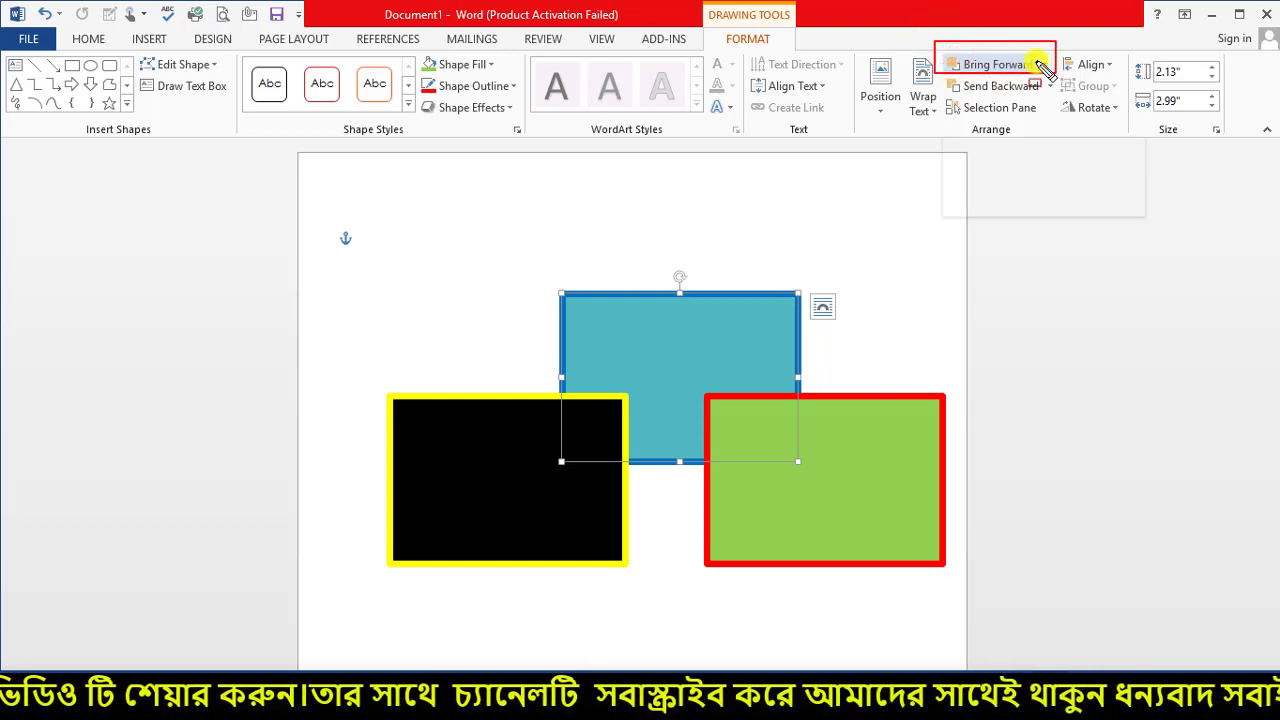
pyautogui.click(1051, 64)
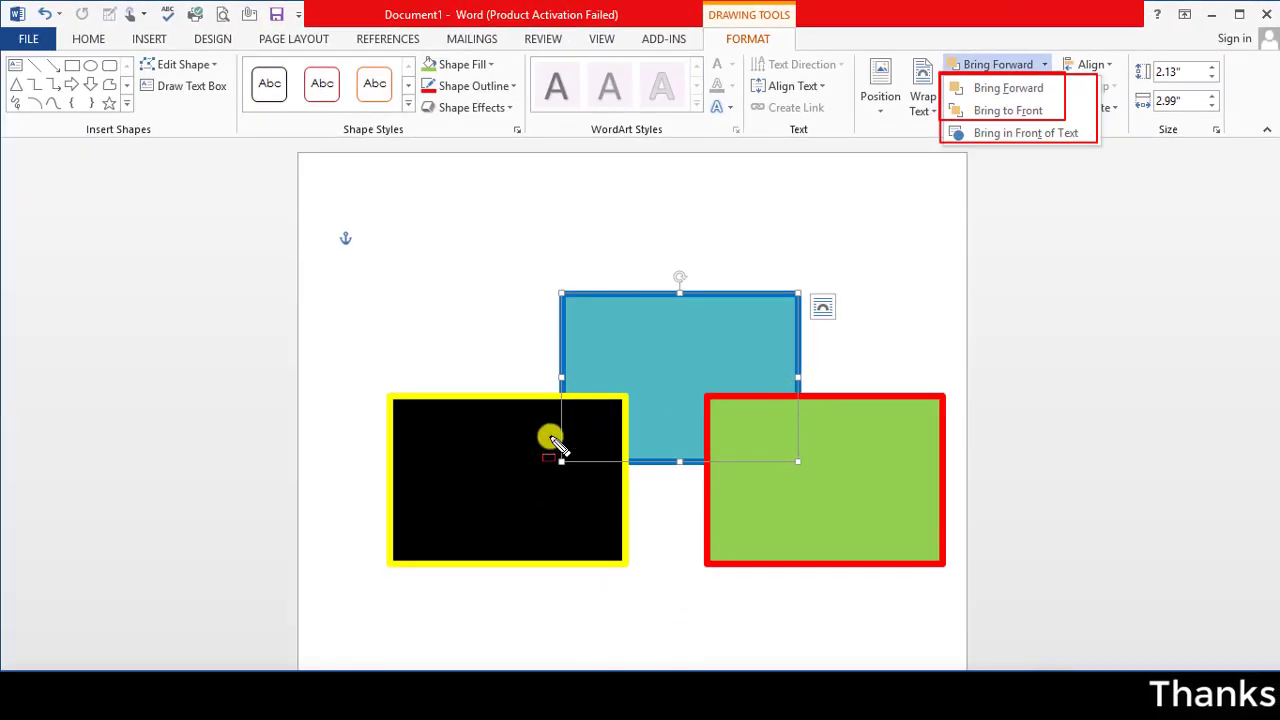
pyautogui.click(727, 280)
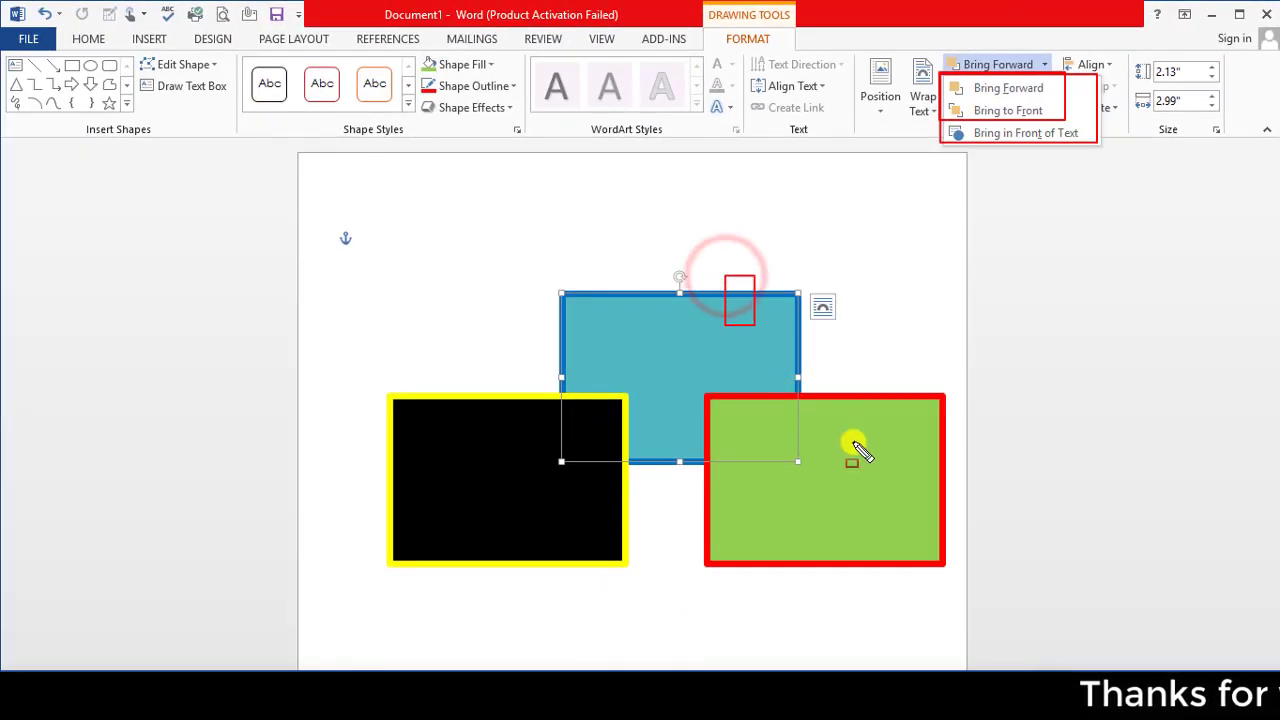
pyautogui.click(483, 465)
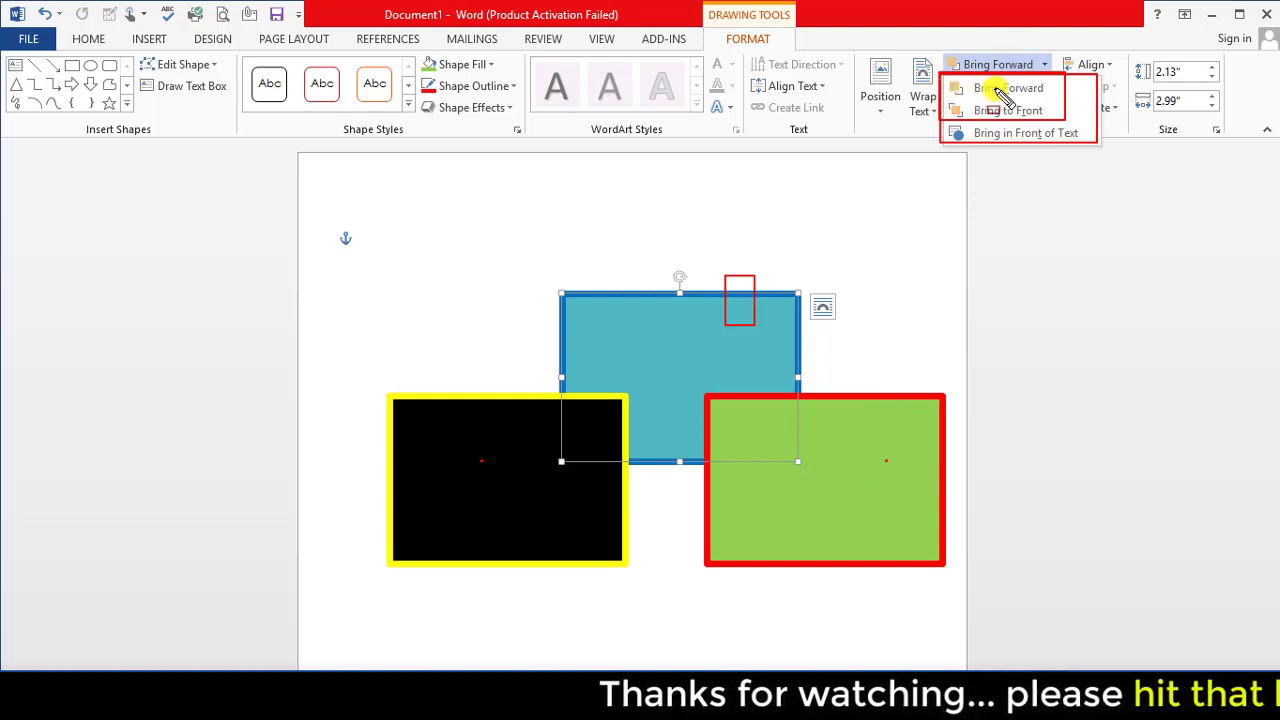
# - Select the blue rectangle and bring it forward one layer
pyautogui.click(1030, 90)
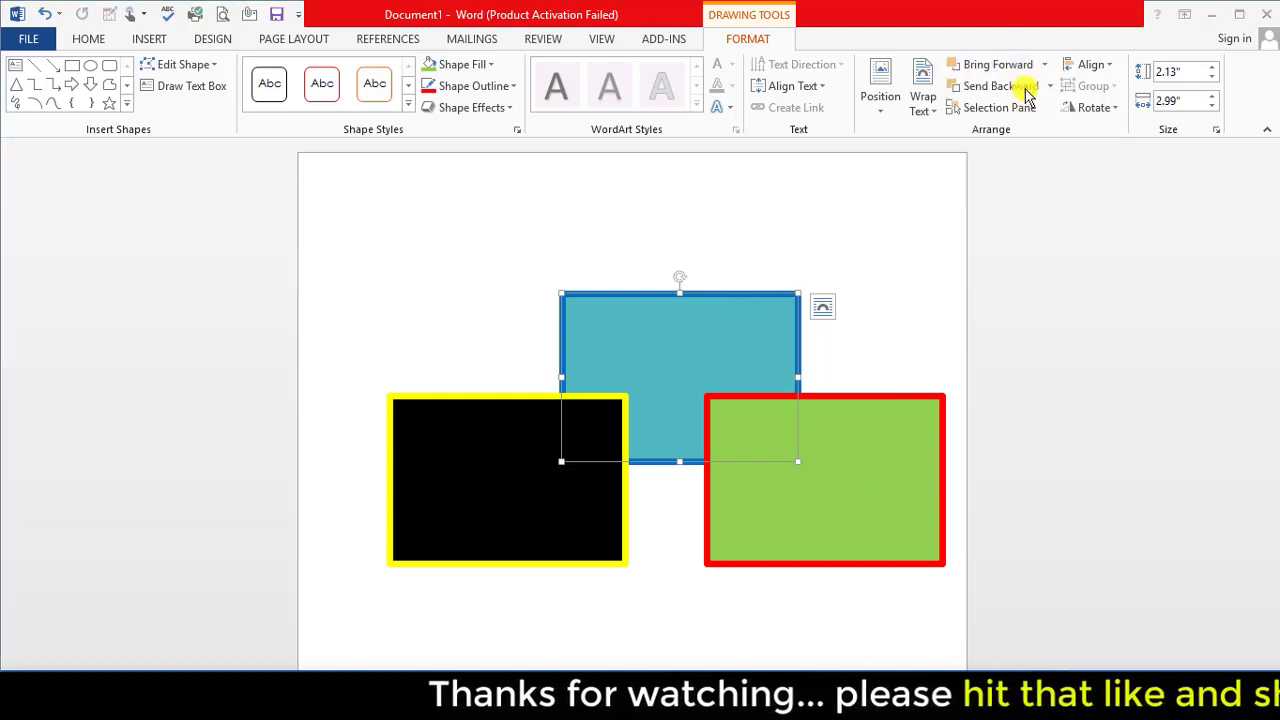
pyautogui.click(745, 325)
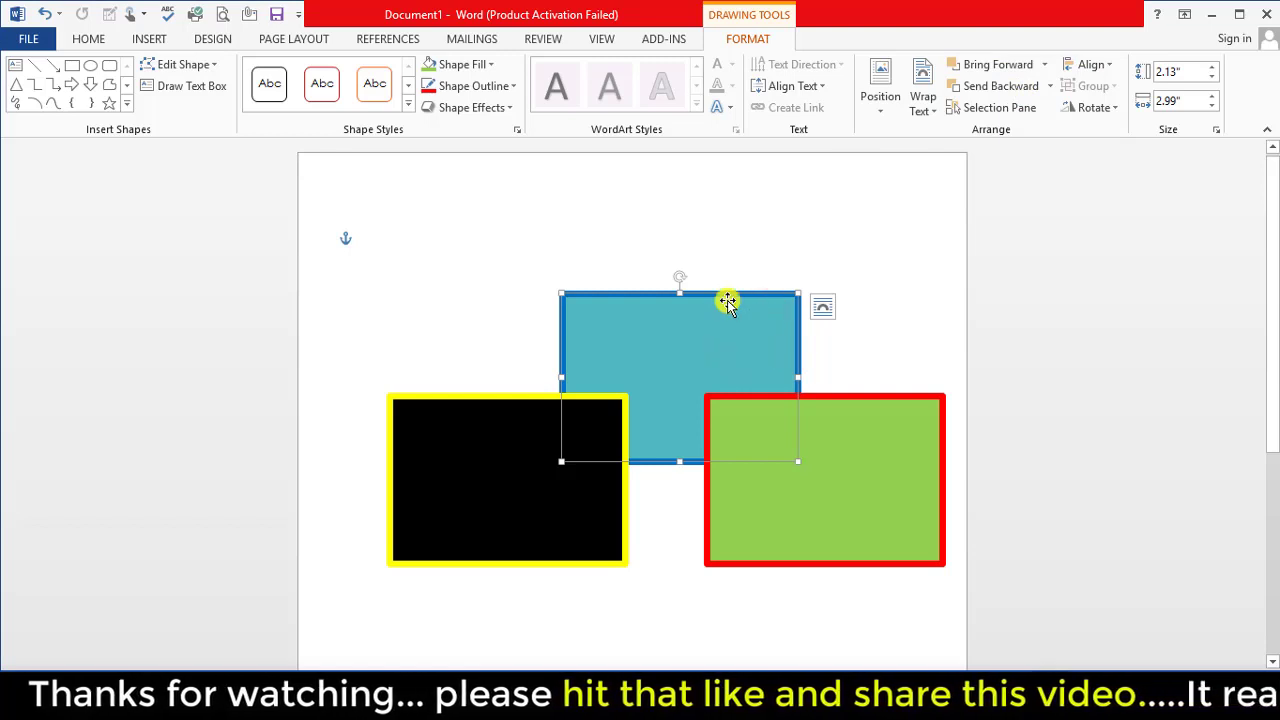
pyautogui.click(1045, 66)
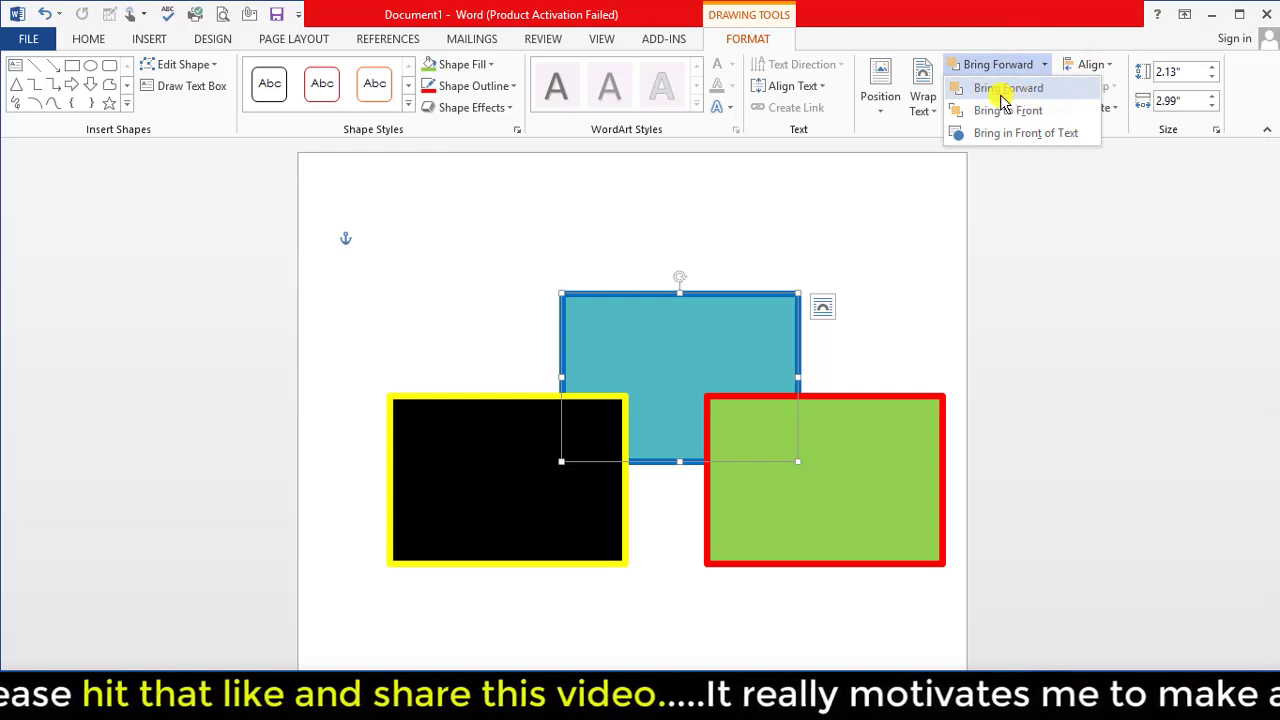
pyautogui.click(1008, 90)
# - Shift blue right and lower, nudge green left, then bring blue forward another layer
pyautogui.moveTo(660, 320); pyautogui.dragTo(660, 350)
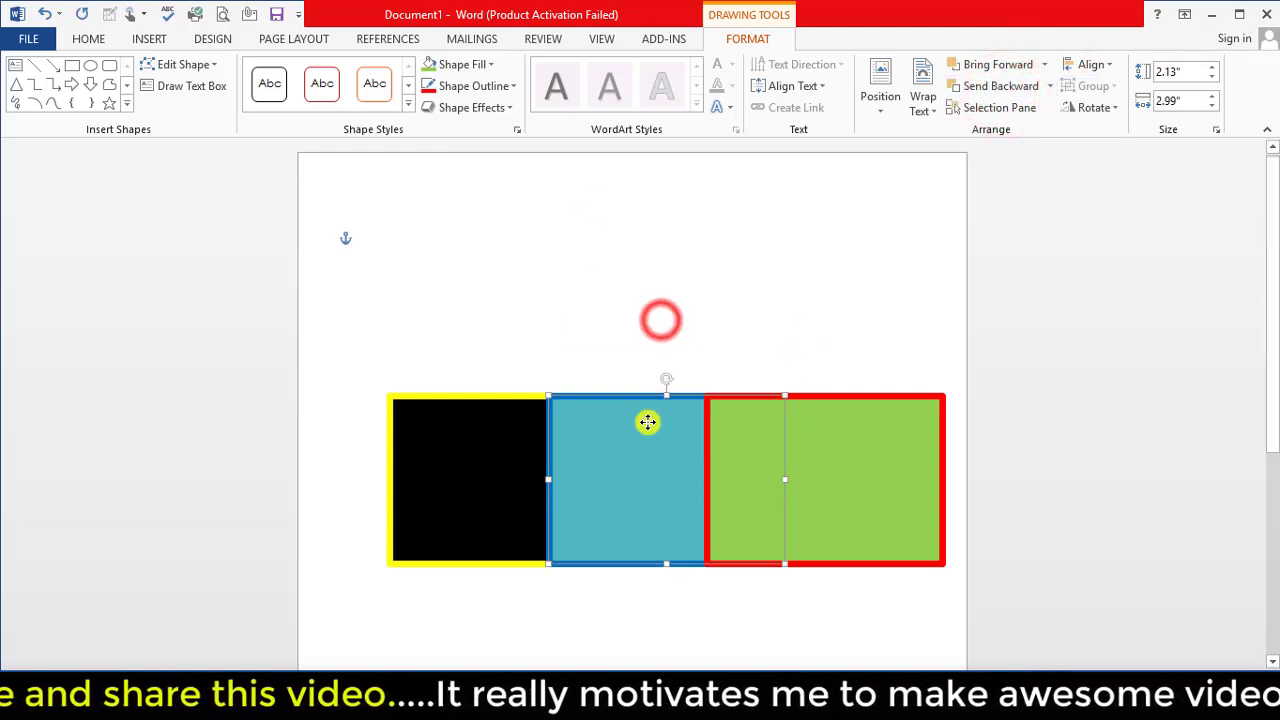
pyautogui.hotkey('ctrl', 'z')
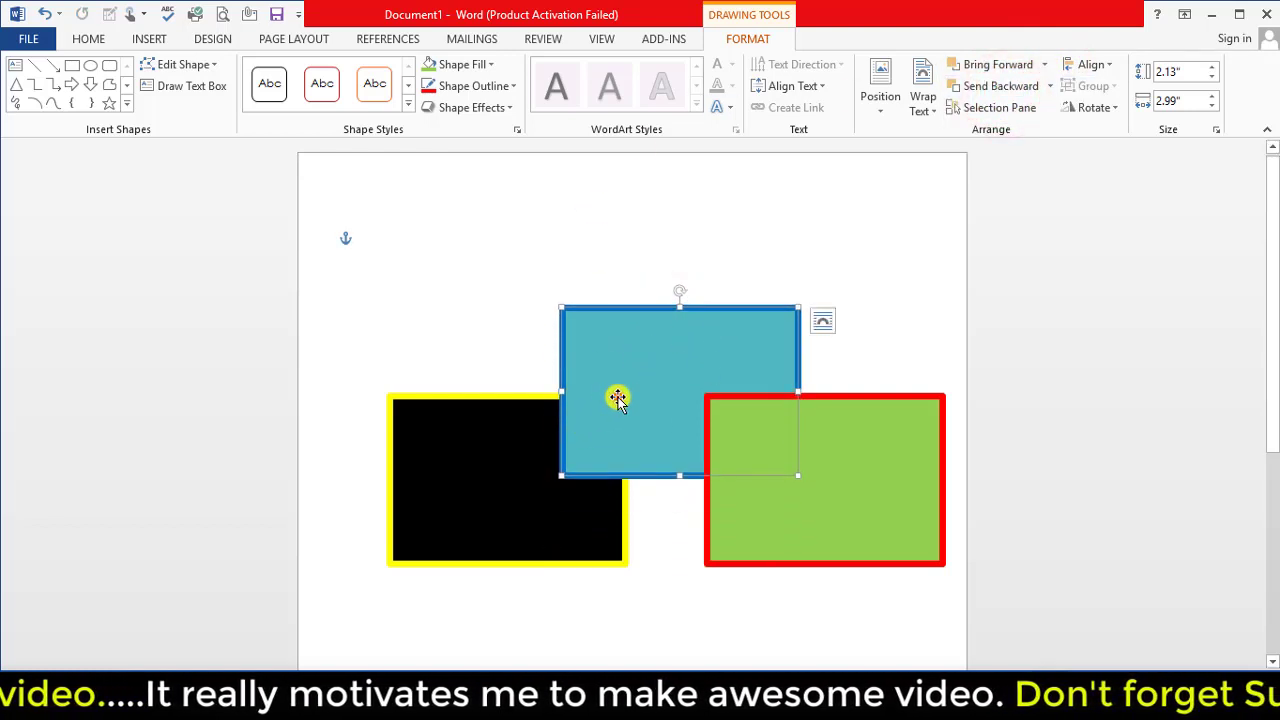
pyautogui.moveTo(664, 365); pyautogui.dragTo(693, 365)
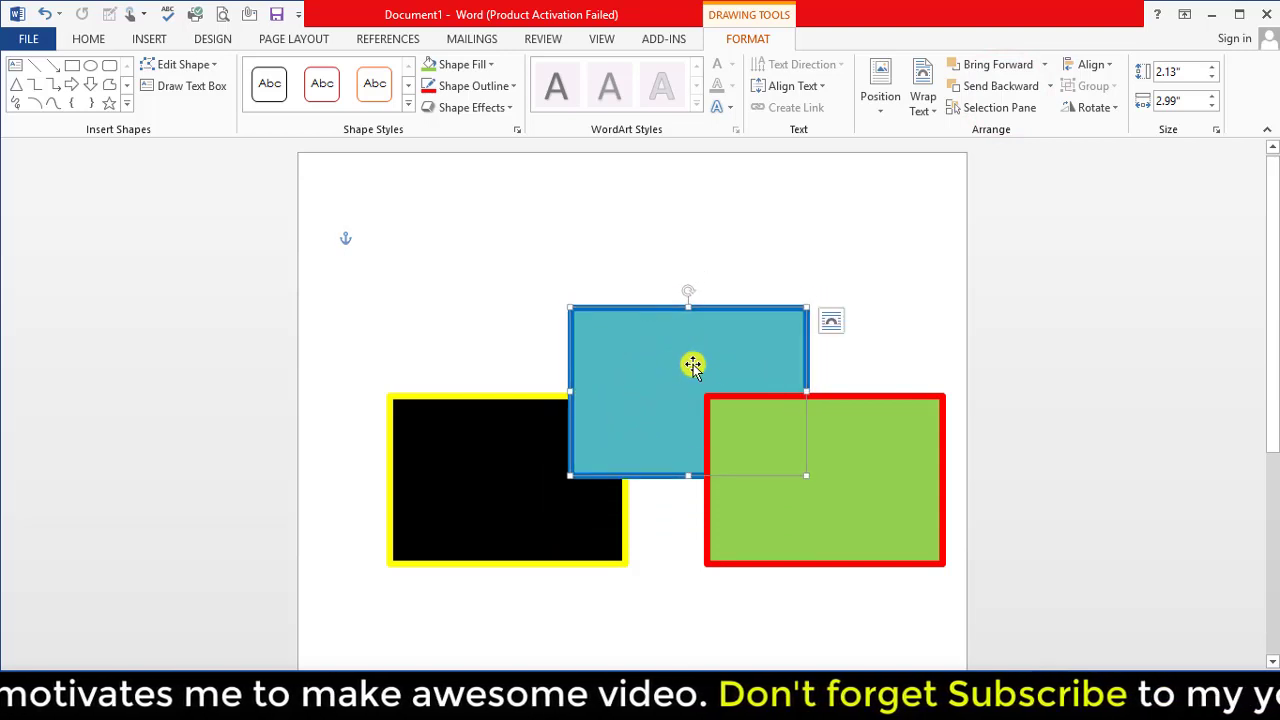
pyautogui.moveTo(913, 494); pyautogui.dragTo(891, 488)
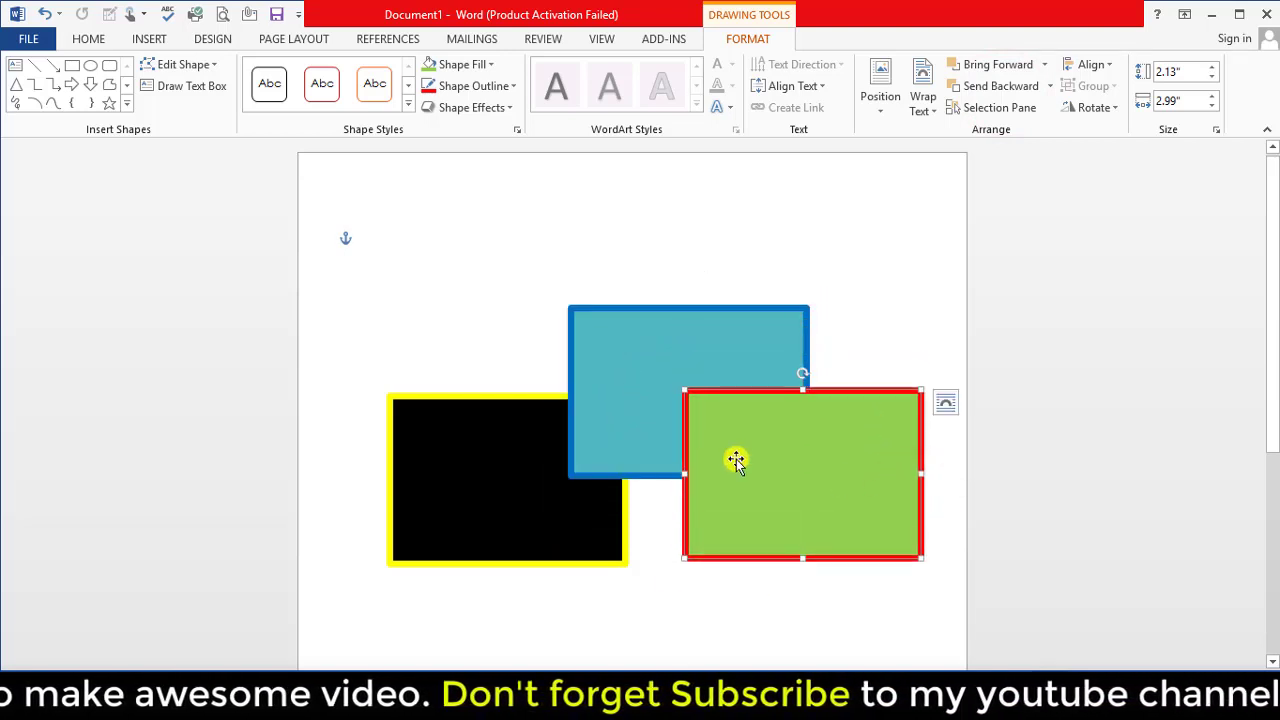
pyautogui.click(628, 396)
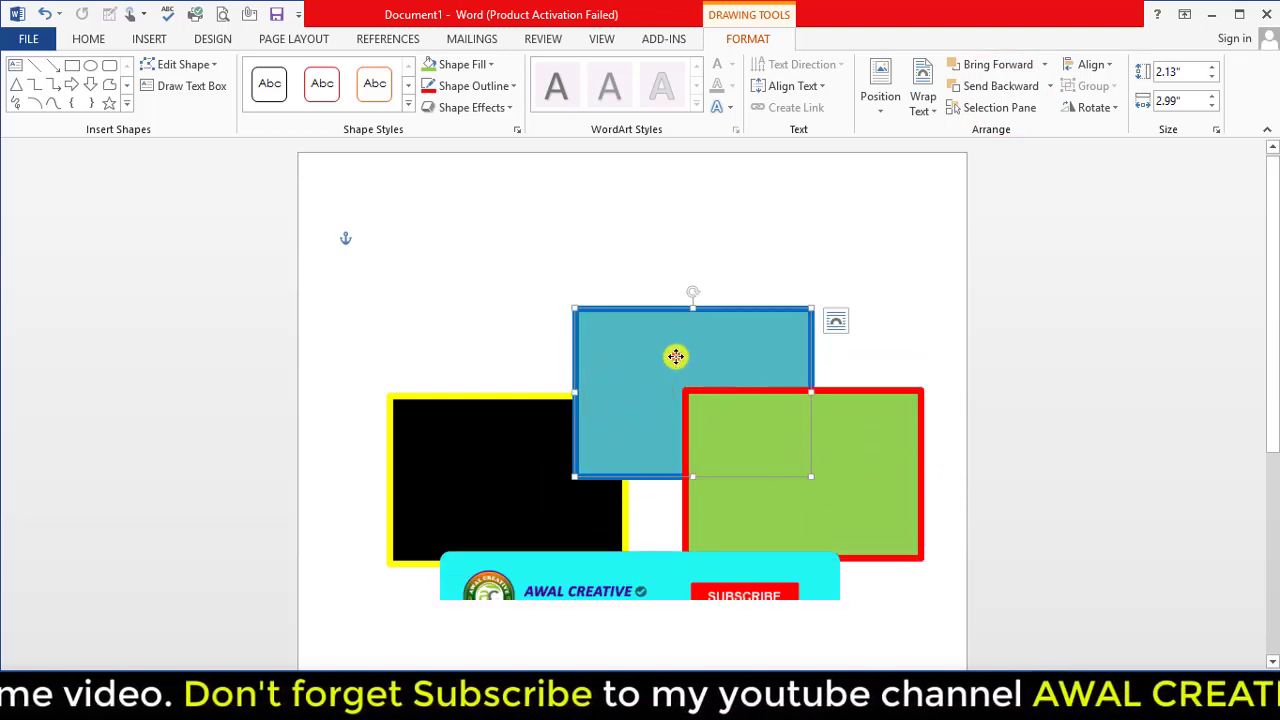
pyautogui.moveTo(676, 353)
pyautogui.mouseDown()
pyautogui.moveTo(660, 402)
pyautogui.moveTo(664, 387)
pyautogui.mouseUp()
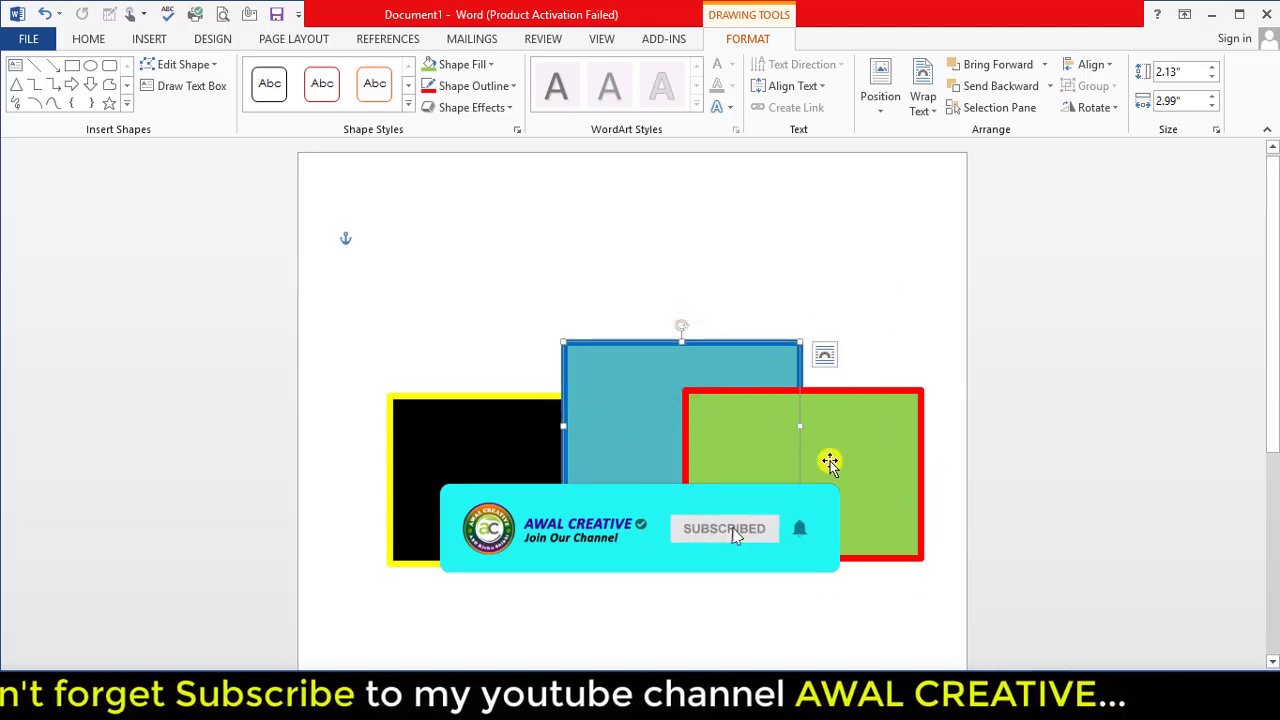
pyautogui.click(1044, 64)
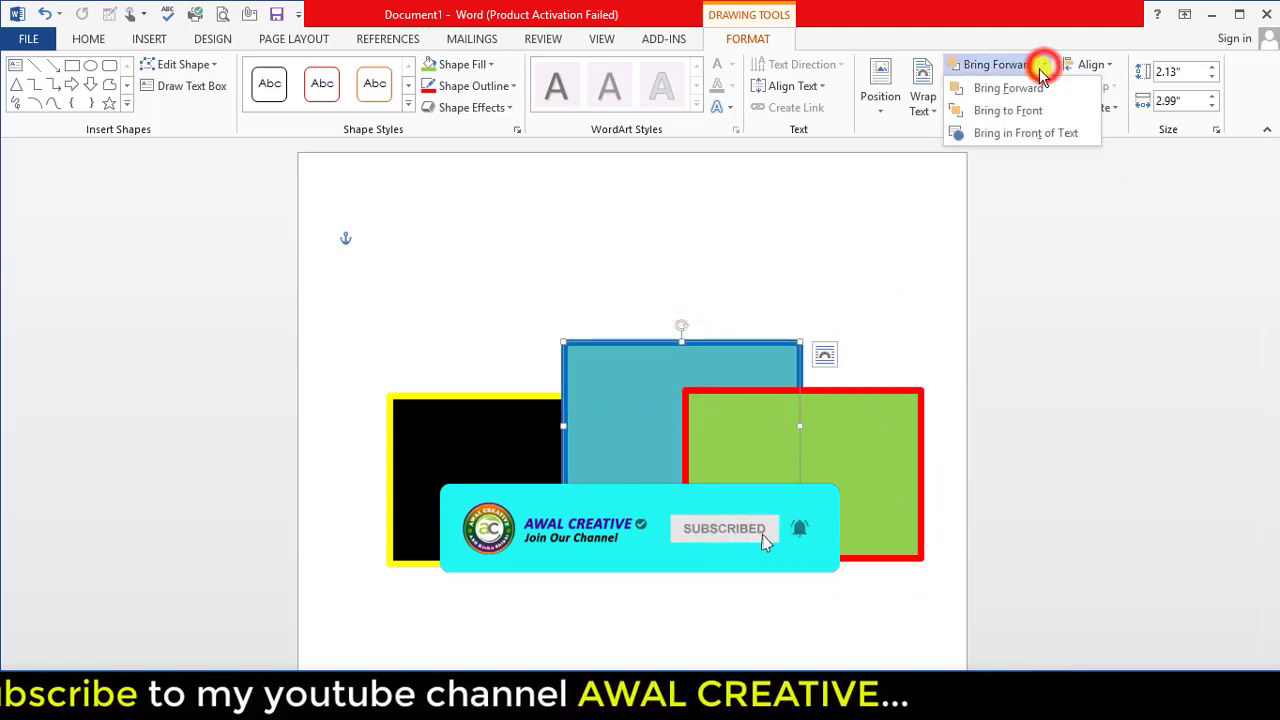
pyautogui.click(1002, 88)
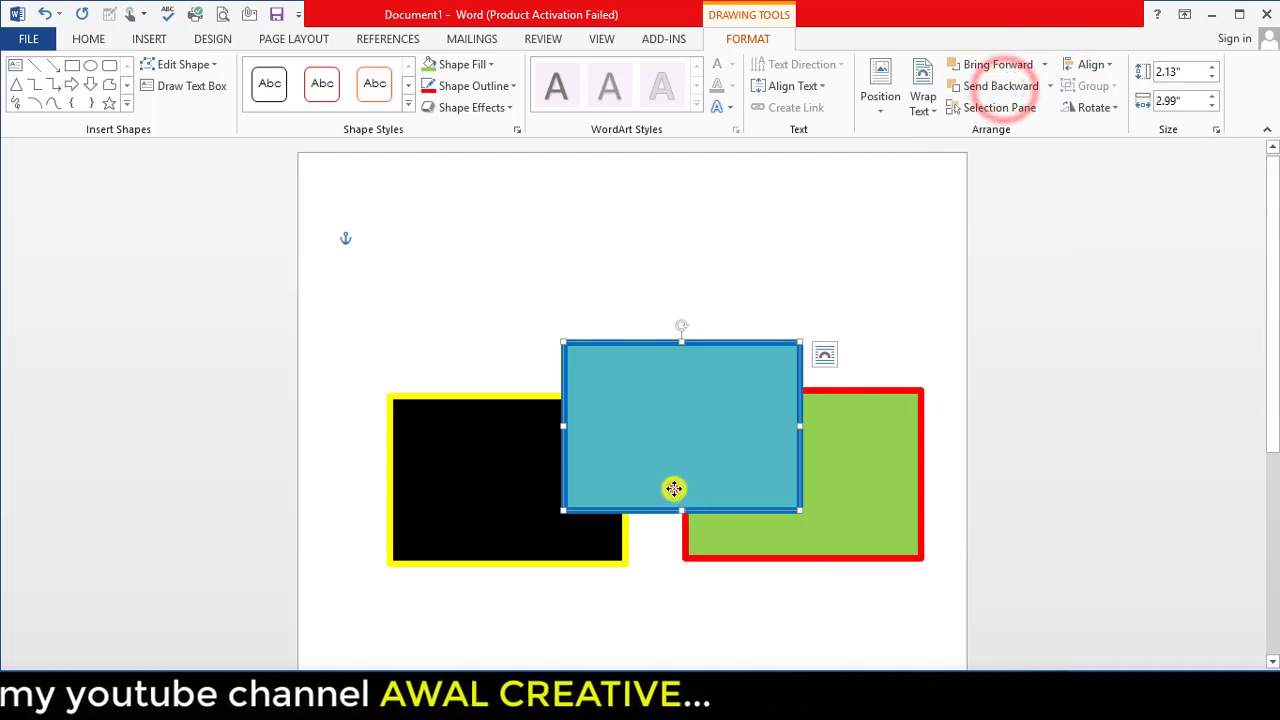
# - Move blue and green, undo three changes with Ctrl+Z, then nudge blue right and higher
pyautogui.moveTo(673, 488); pyautogui.dragTo(653, 416)
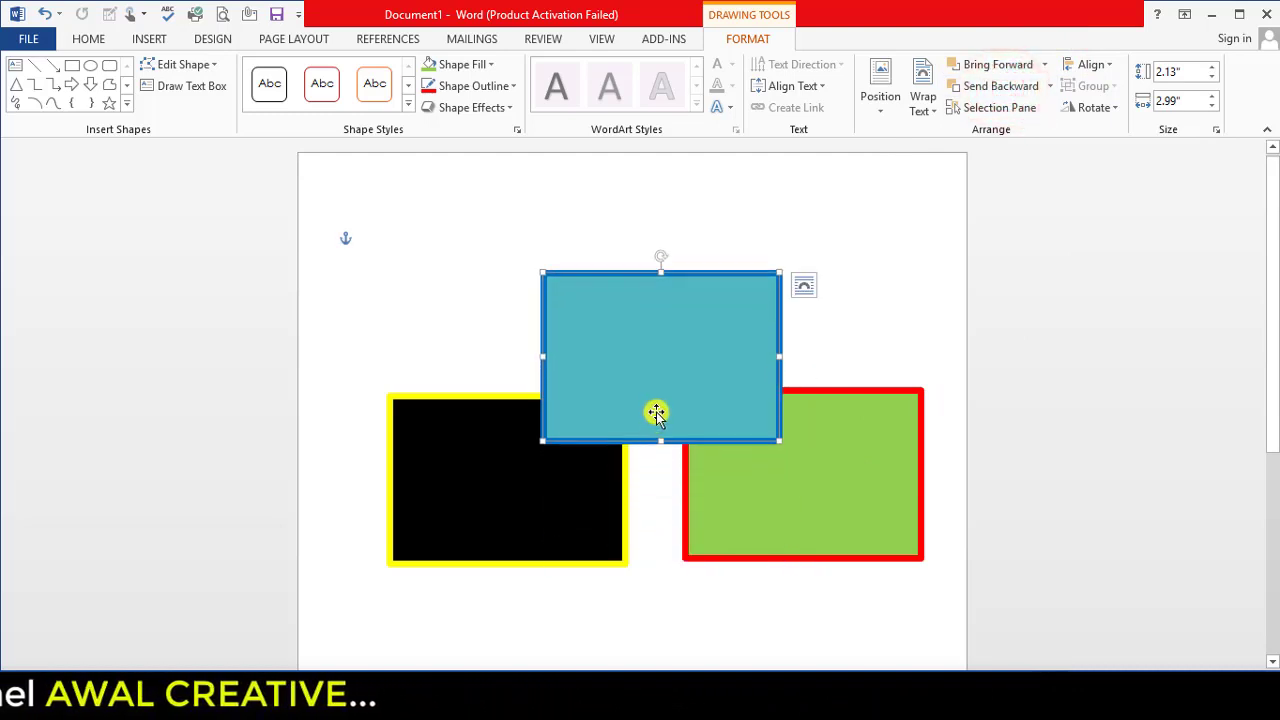
pyautogui.moveTo(820, 519)
pyautogui.mouseDown()
pyautogui.moveTo(843, 533)
pyautogui.moveTo(830, 513)
pyautogui.mouseUp()
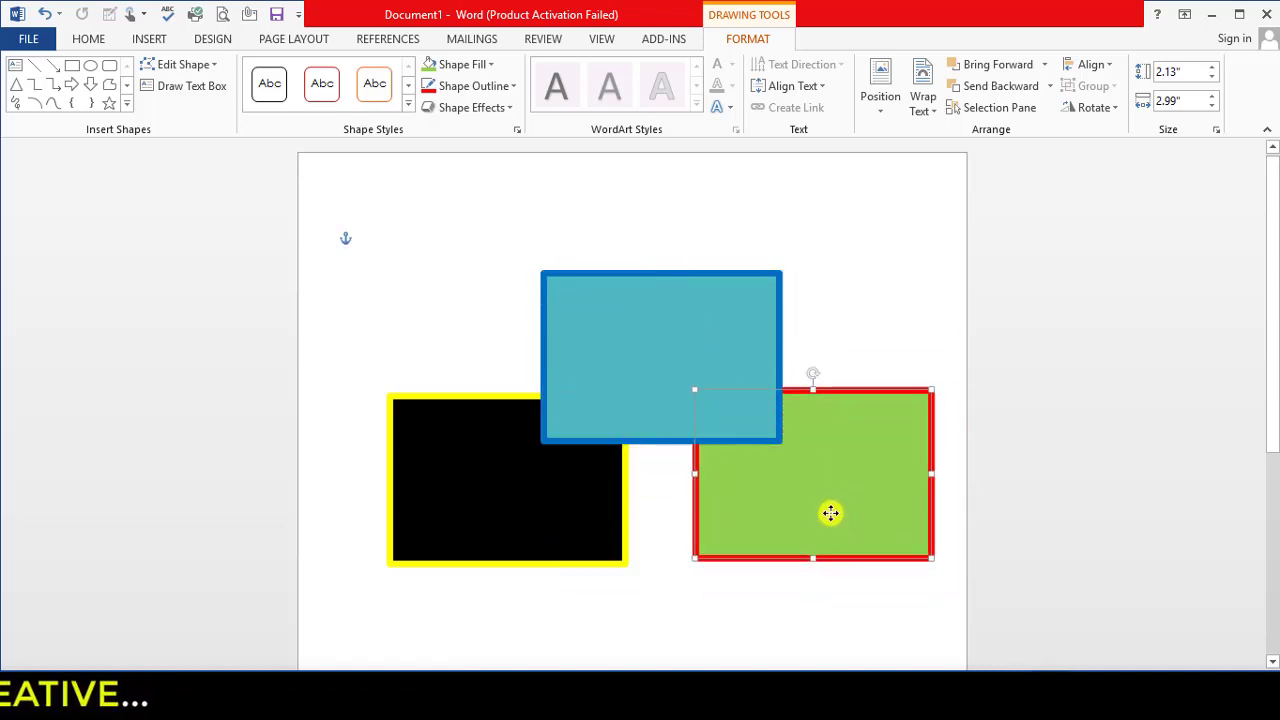
pyautogui.click(655, 395)
pyautogui.hotkey('ctrl', 'z')
pyautogui.hotkey('ctrl', 'z')
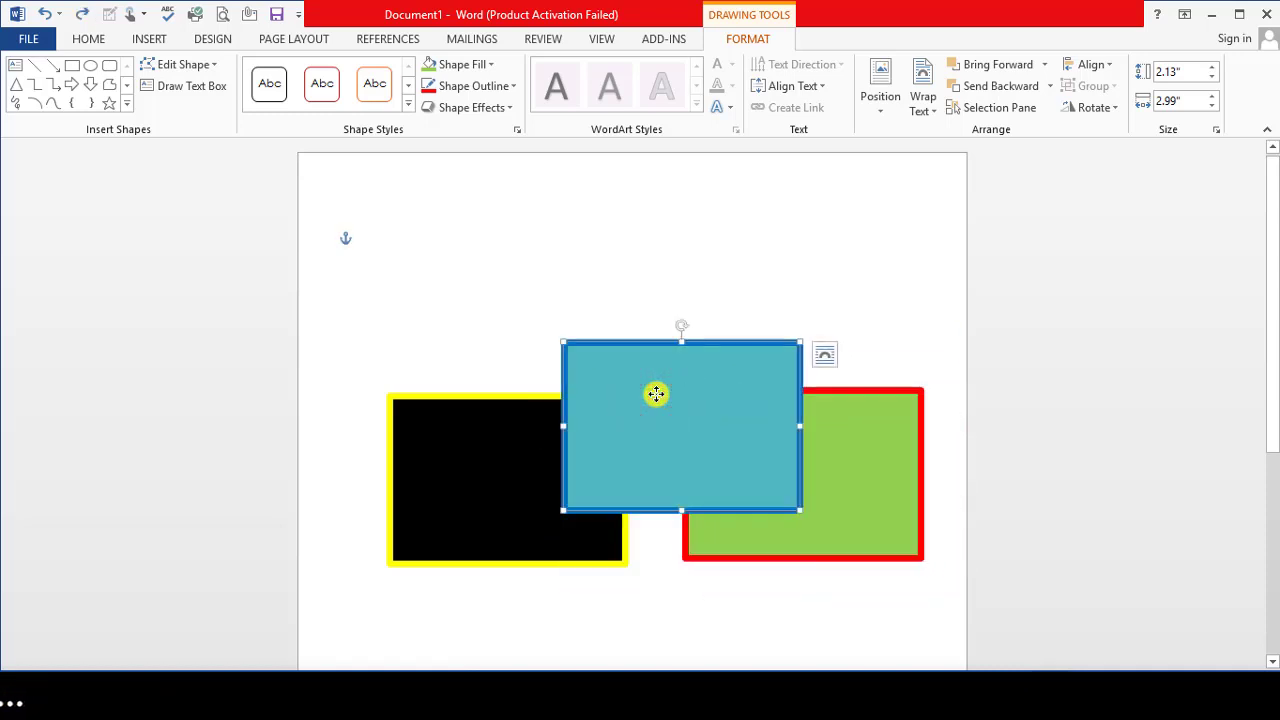
pyautogui.hotkey('ctrl', 'z')
pyautogui.hotkey('ctrl', 'z')
pyautogui.hotkey('ctrl', 'z')
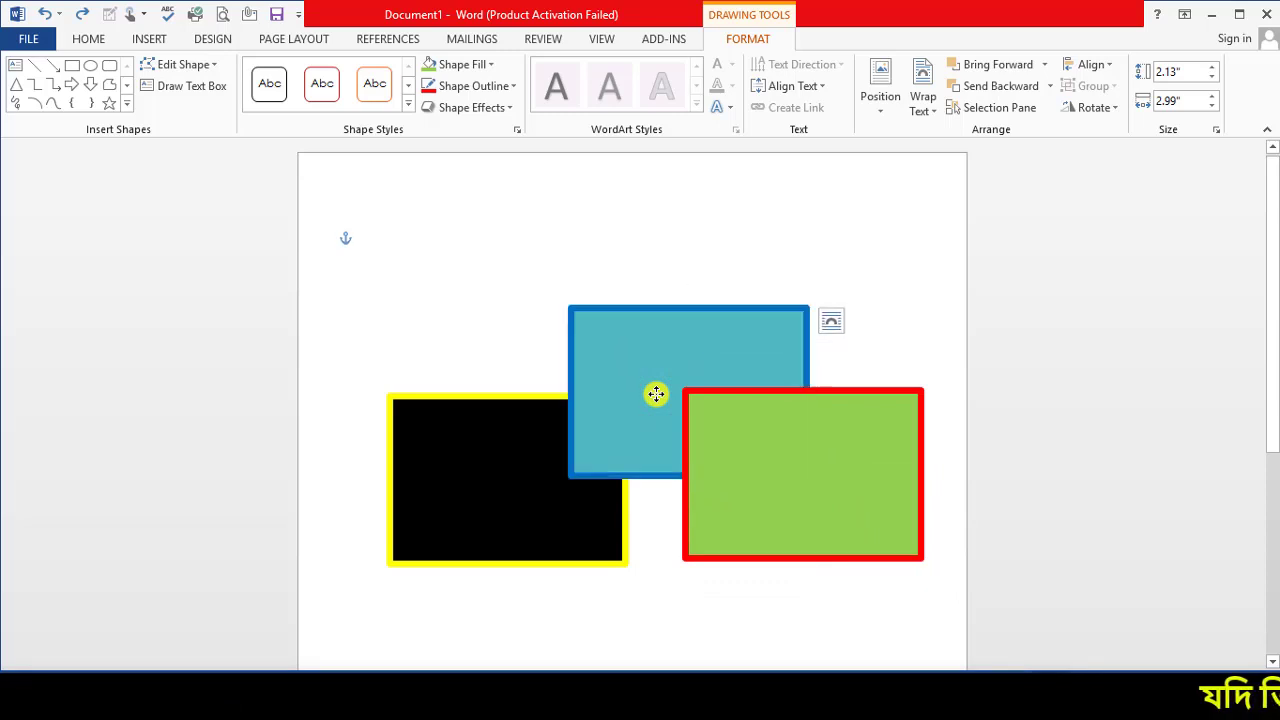
pyautogui.hotkey('ctrl', 'z')
pyautogui.hotkey('ctrl', 'z')
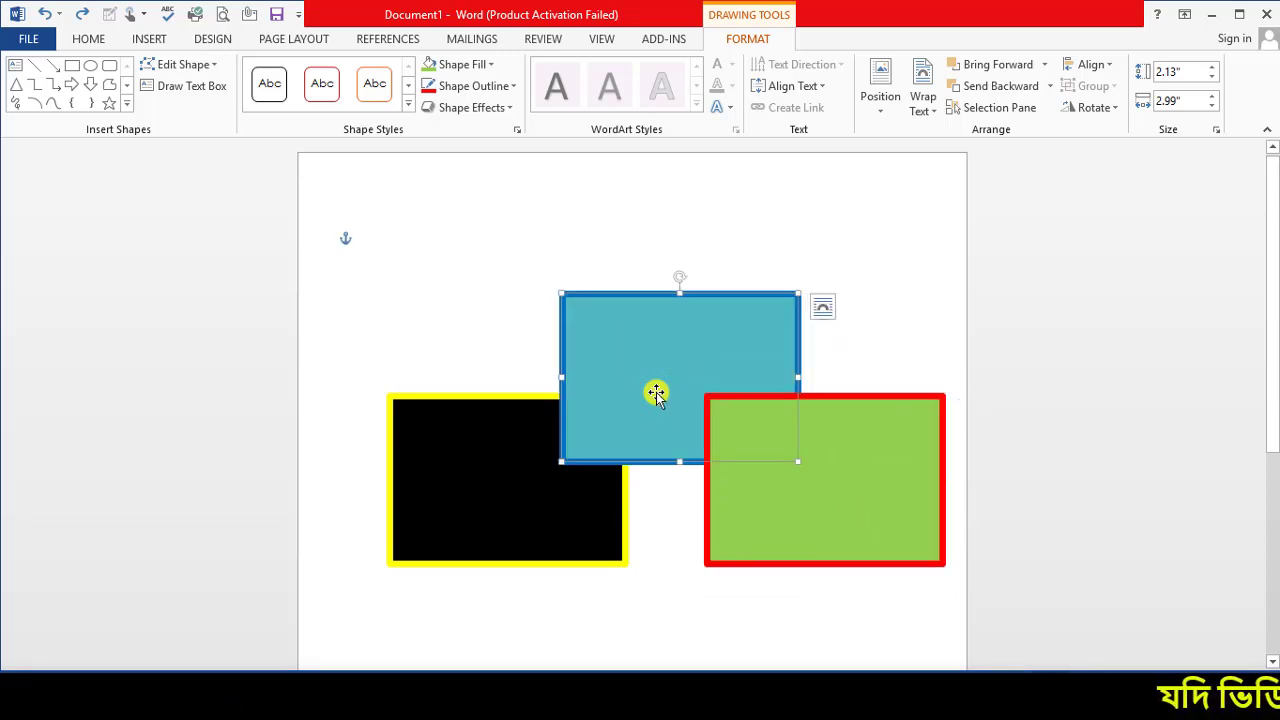
pyautogui.moveTo(669, 369); pyautogui.dragTo(673, 371)
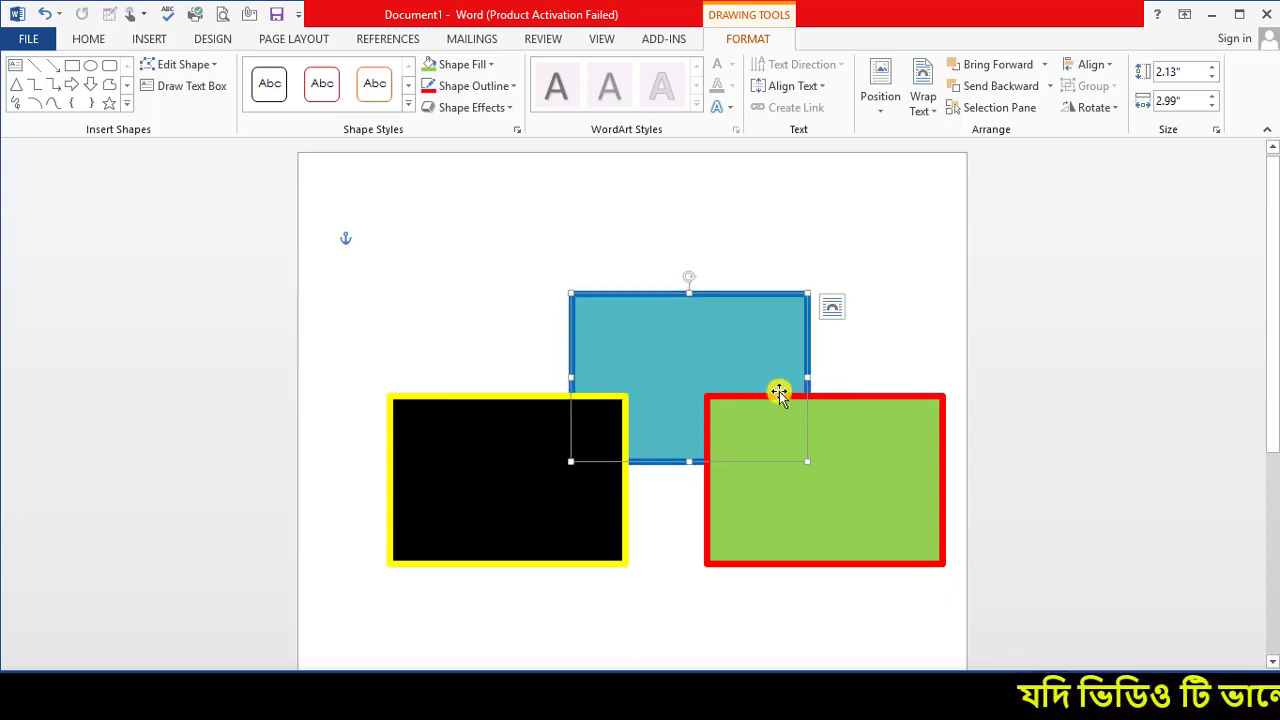
pyautogui.moveTo(697, 357); pyautogui.dragTo(699, 355)
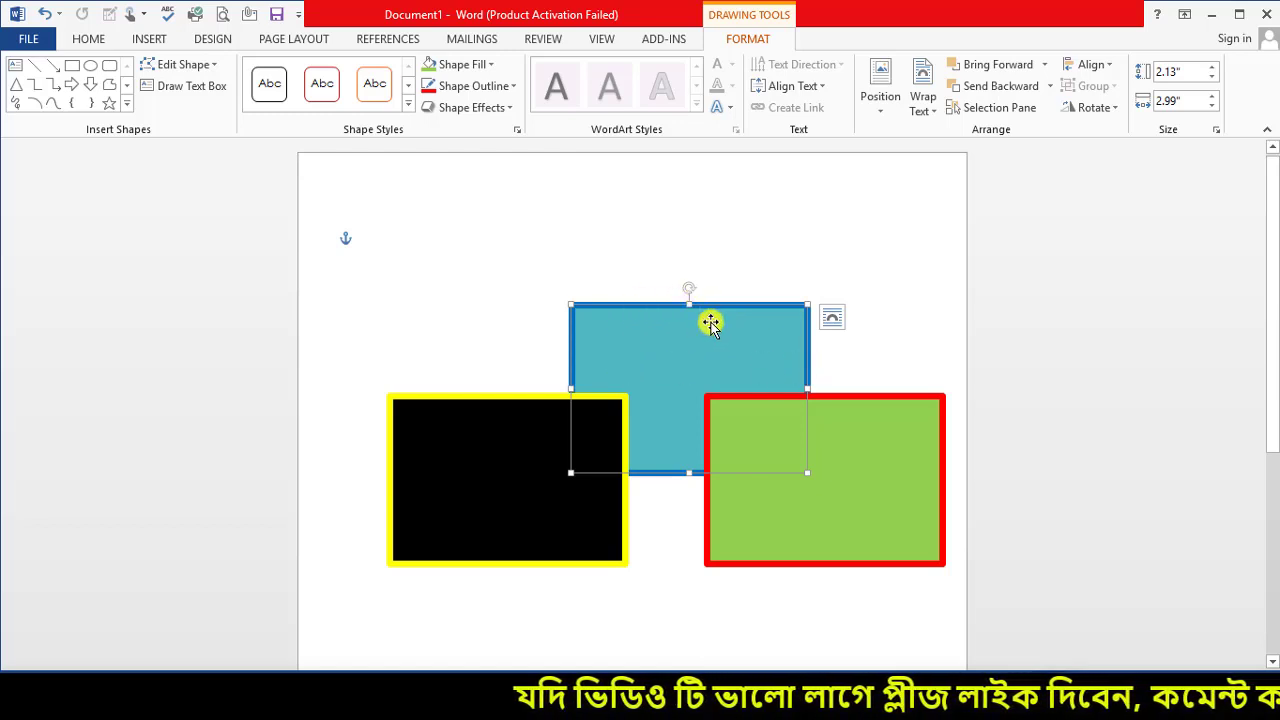
pyautogui.moveTo(710, 322); pyautogui.dragTo(711, 296)
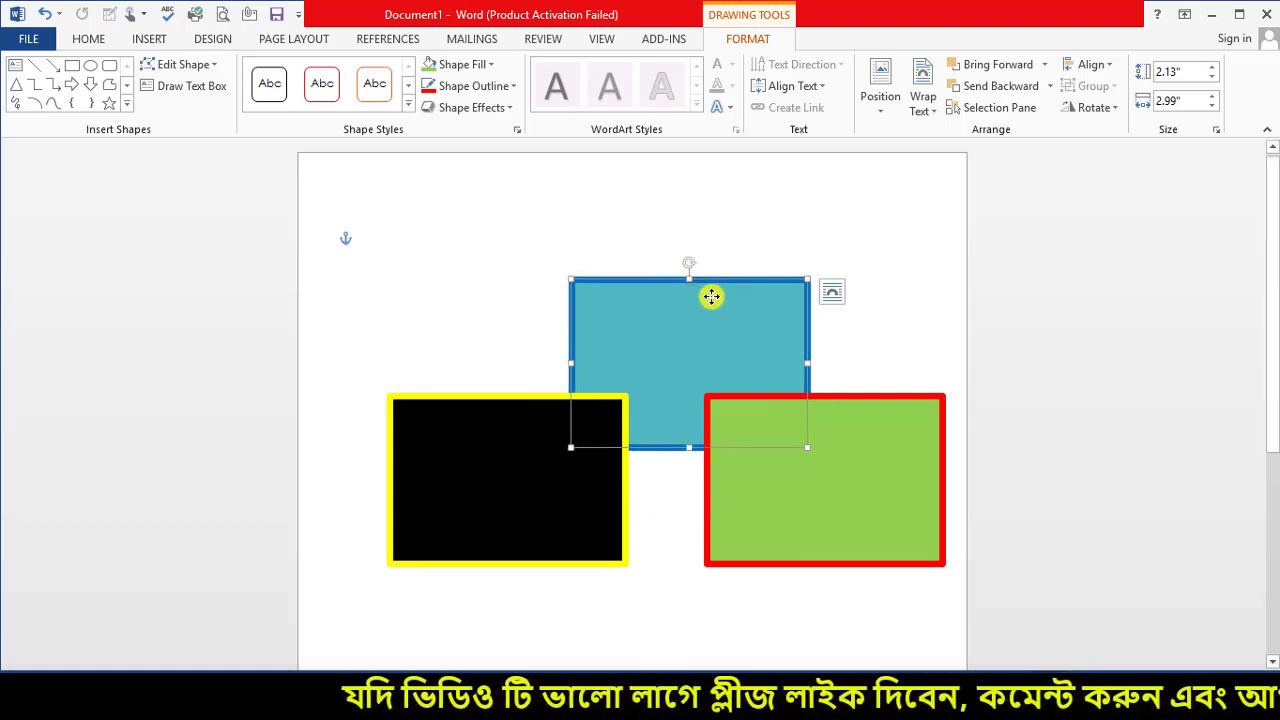
# - Apply Bring to Front to the blue rectangle and shift it slightly right
pyautogui.click(1044, 64)
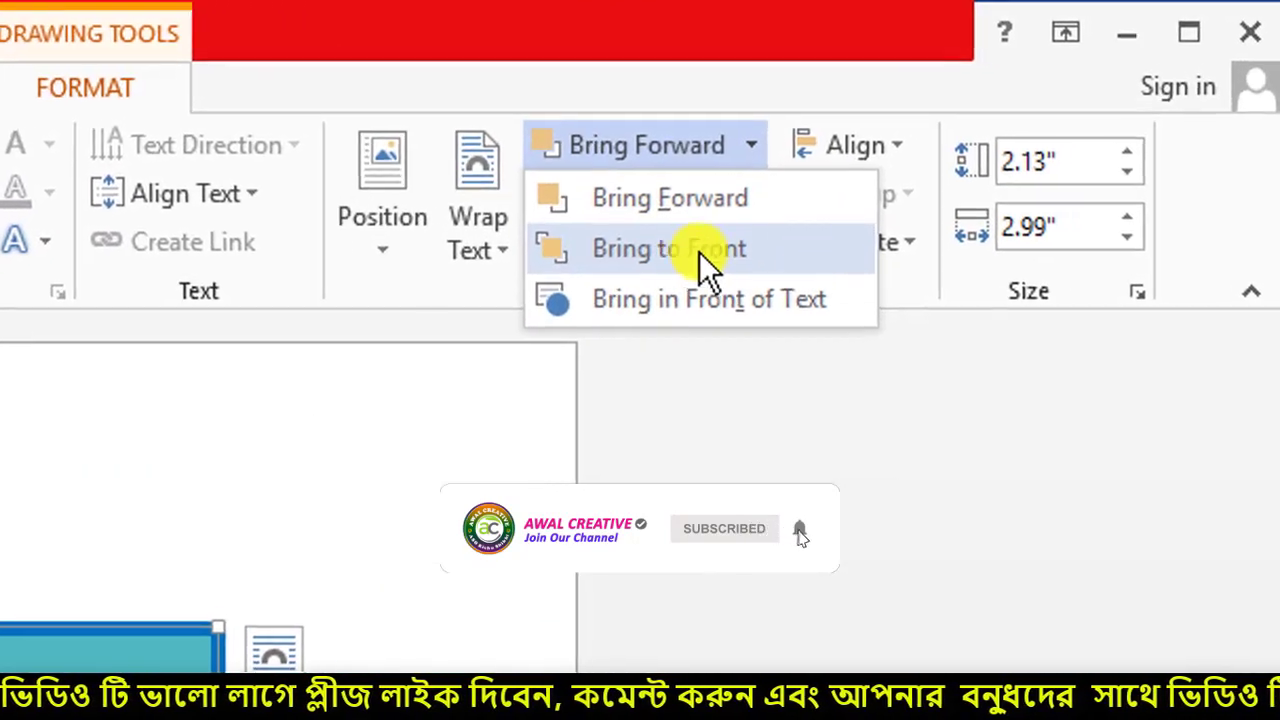
pyautogui.click(688, 250)
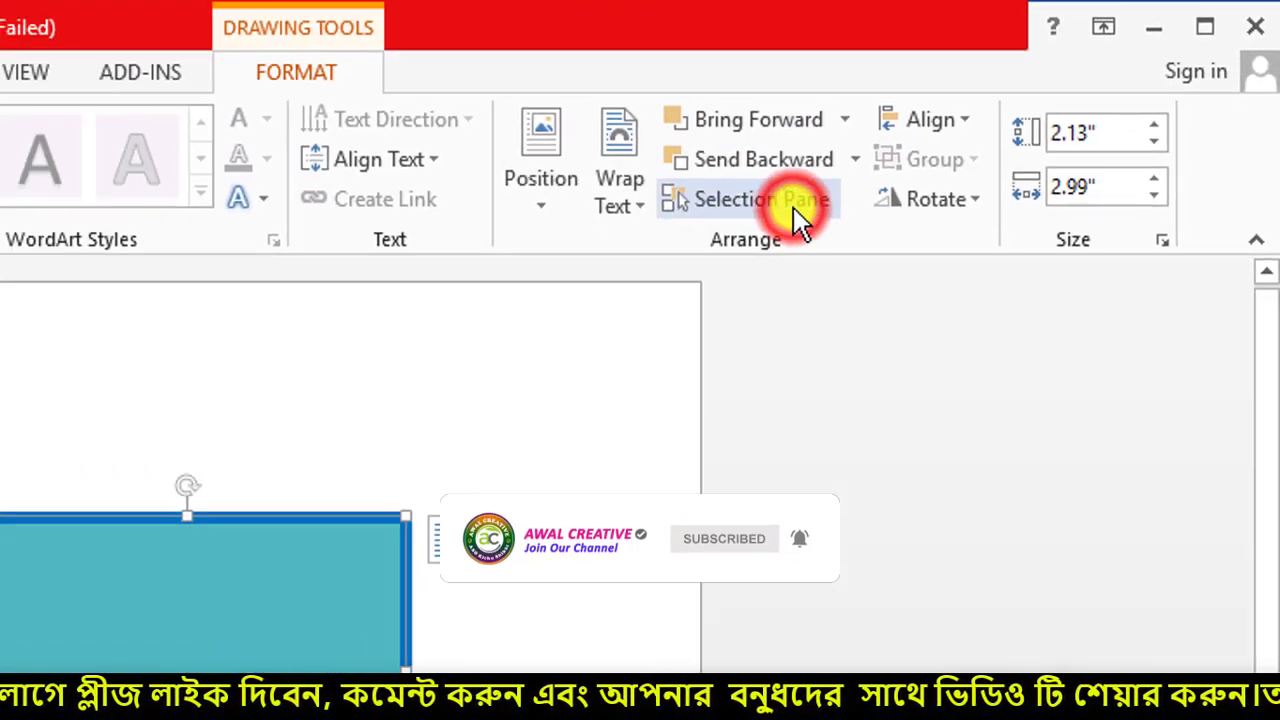
pyautogui.moveTo(718, 440); pyautogui.dragTo(693, 410)
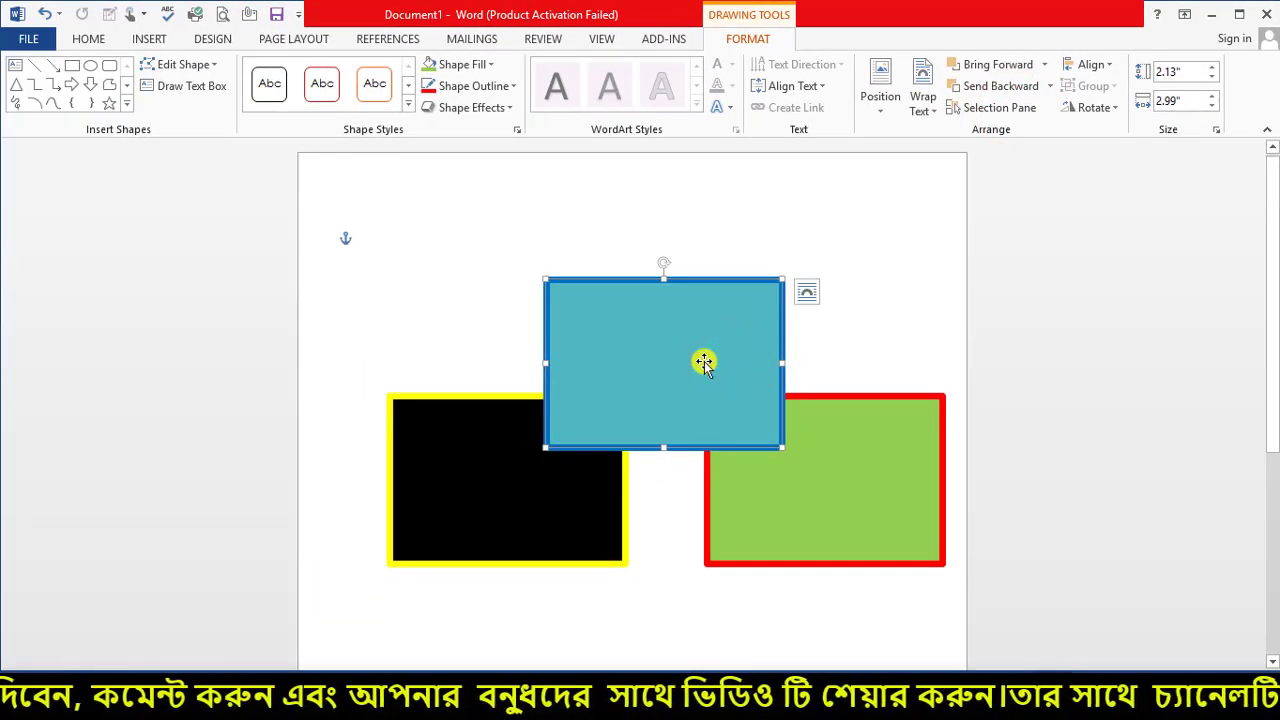
pyautogui.moveTo(734, 310); pyautogui.dragTo(739, 310)
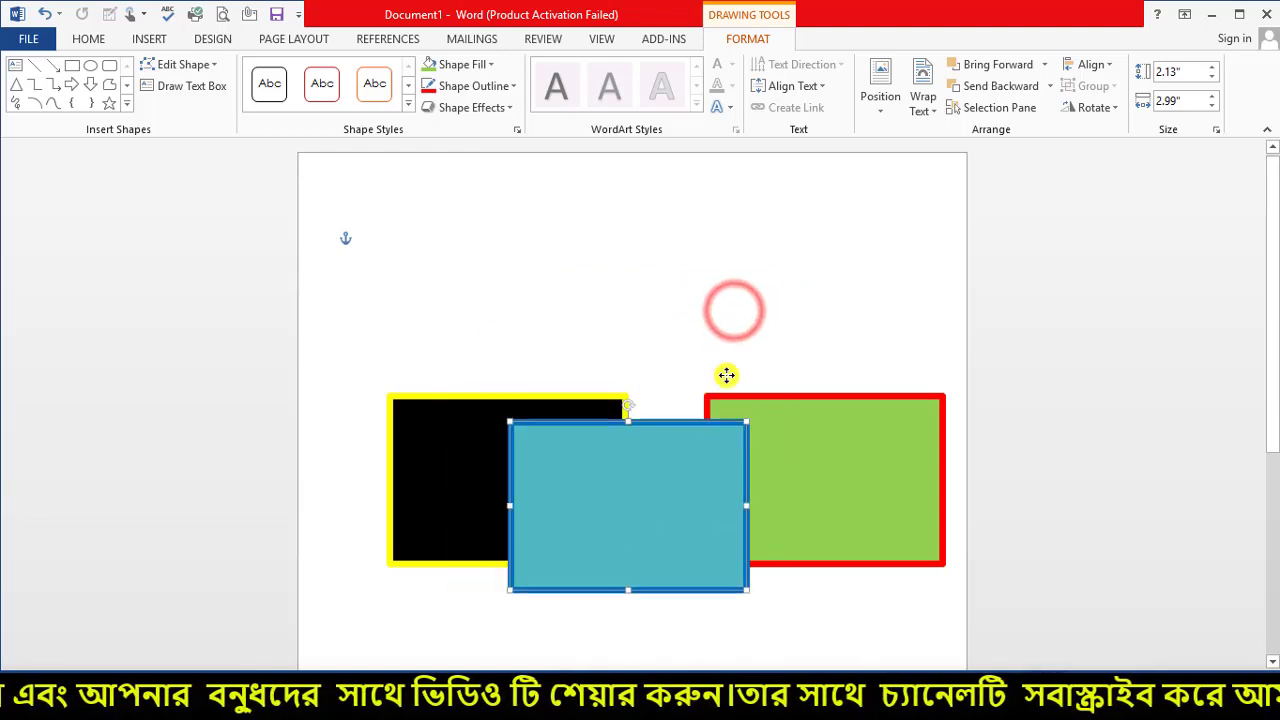
# - Apply Bring in Front of Text to the blue rectangle and move it down-right
pyautogui.click(1044, 62)
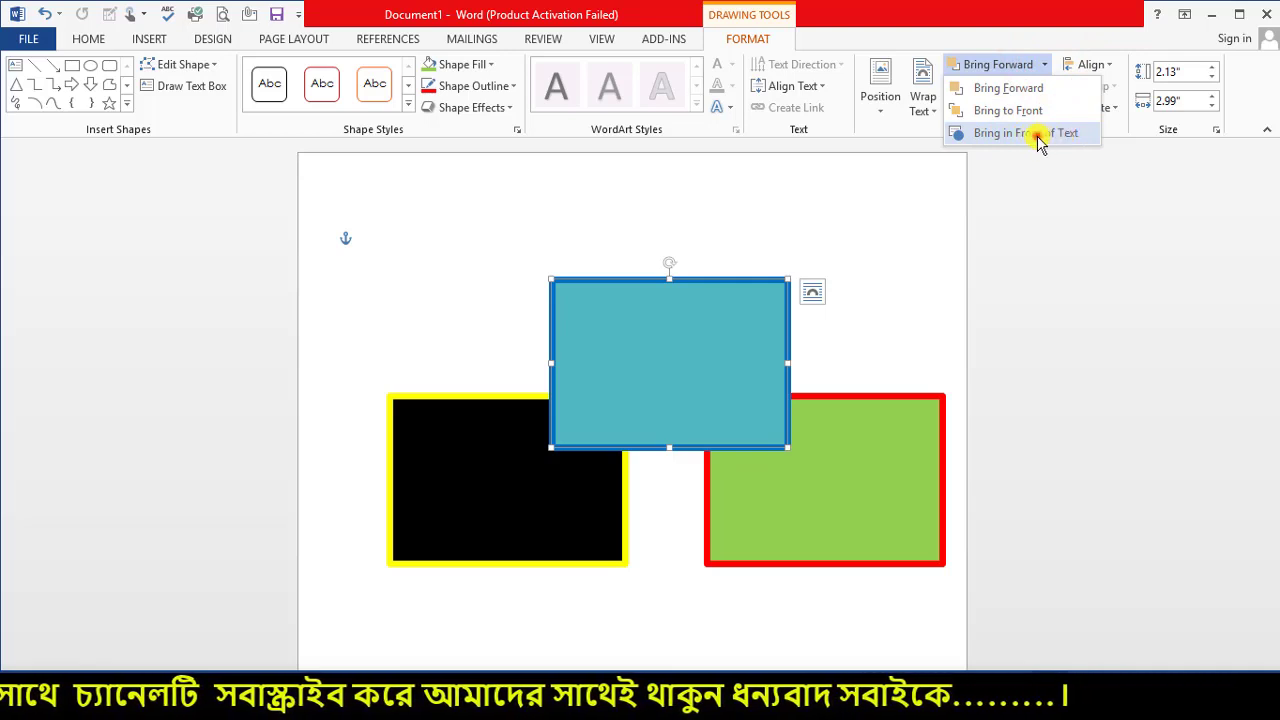
pyautogui.click(1040, 134)
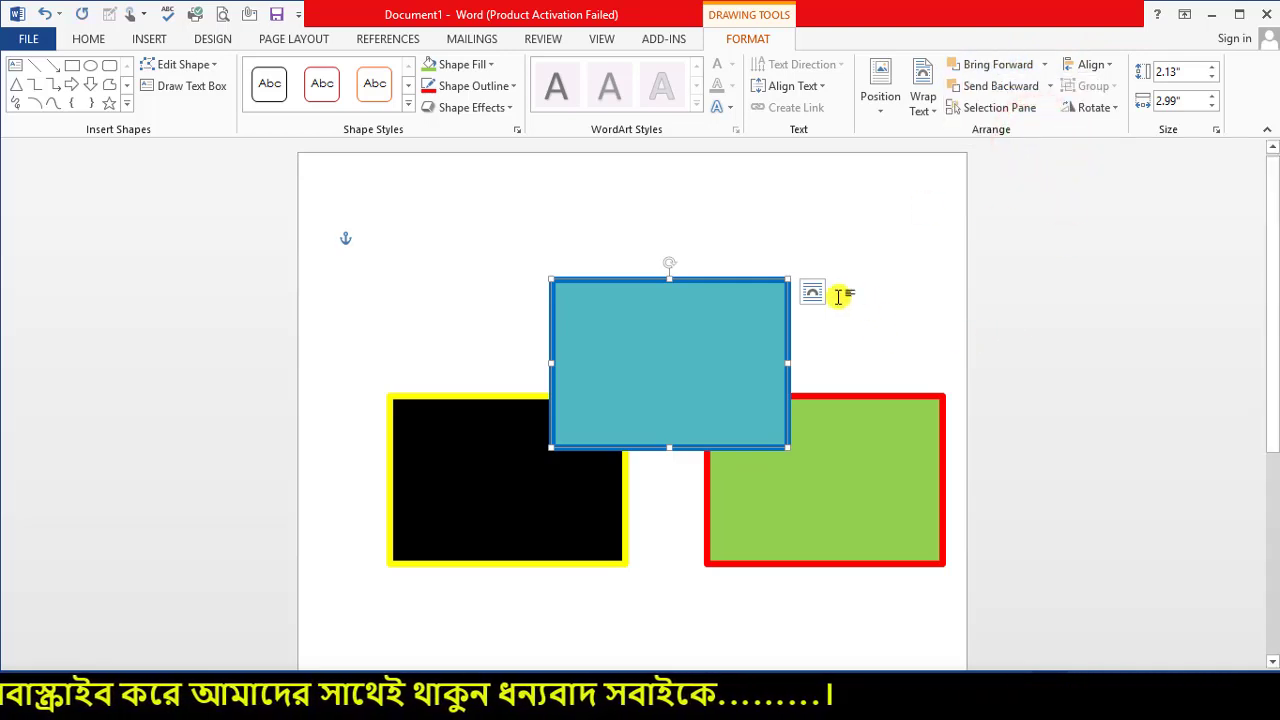
pyautogui.moveTo(698, 367); pyautogui.dragTo(698, 374)
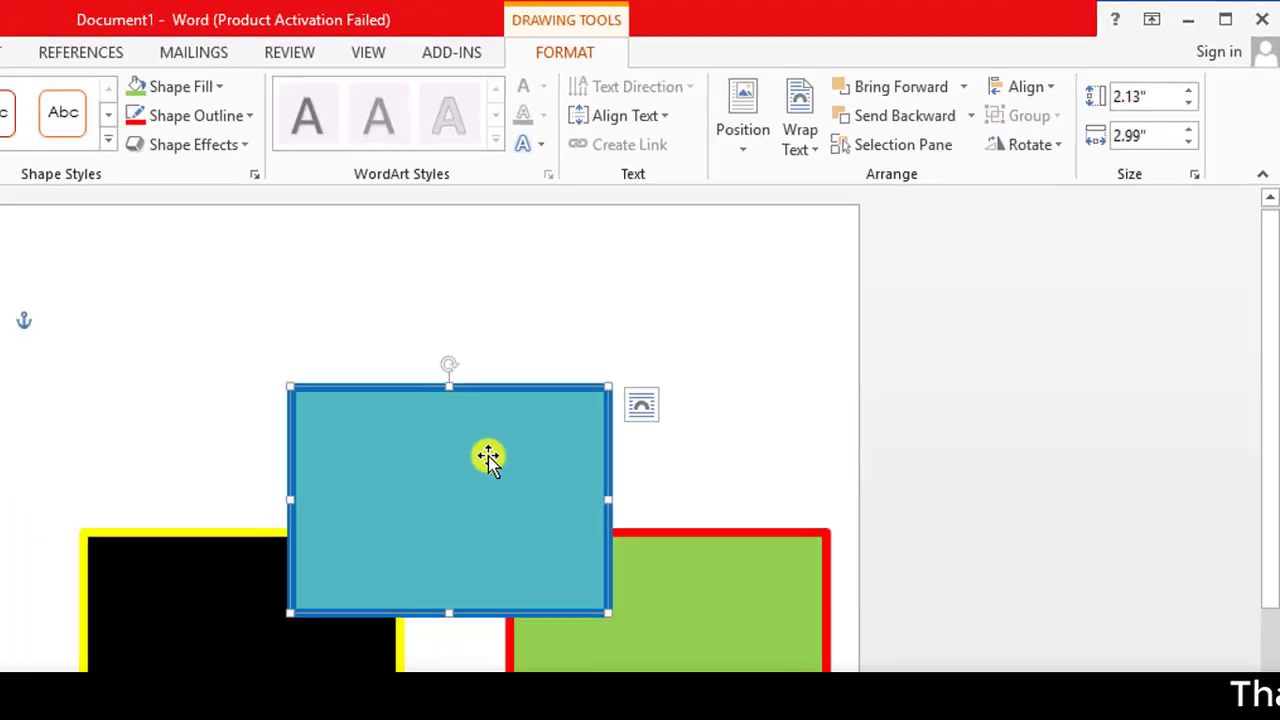
pyautogui.click(533, 430)
pyautogui.moveTo(508, 403)
pyautogui.mouseDown()
pyautogui.moveTo(551, 414)
pyautogui.moveTo(523, 463)
pyautogui.mouseUp()
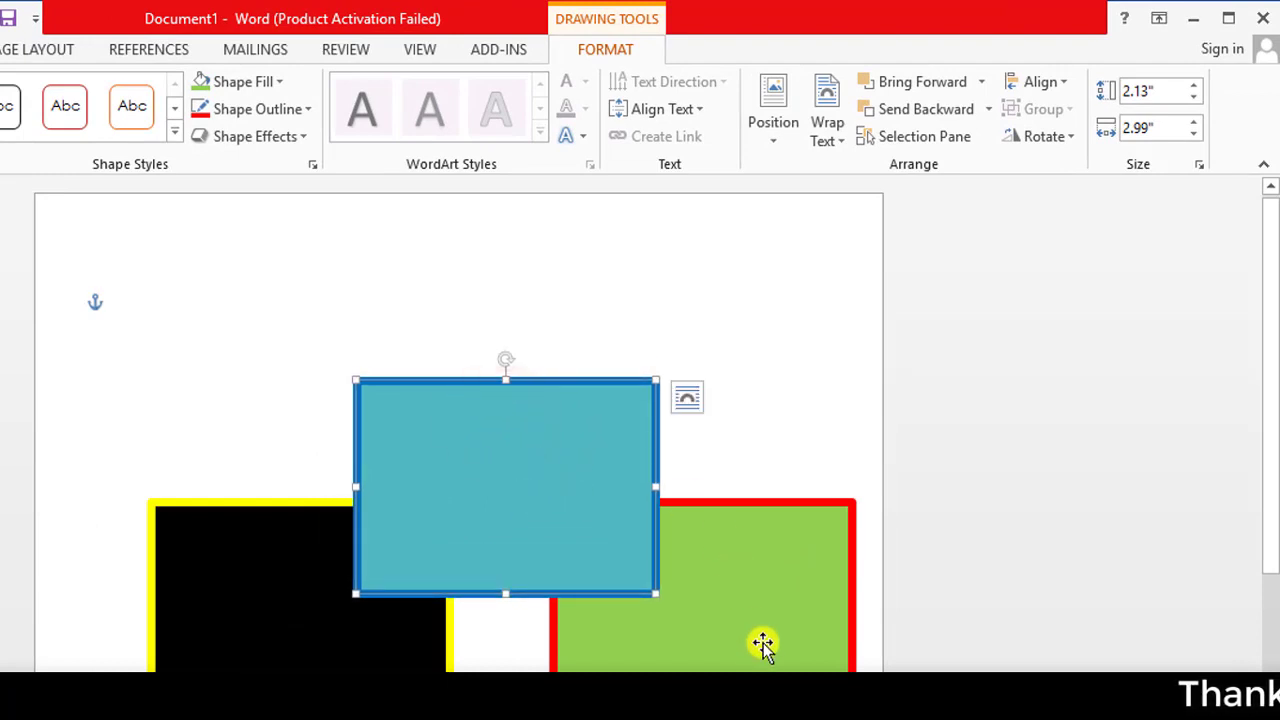
# - Select the black, green and blue rectangles in turn to check them
pyautogui.click(314, 642)
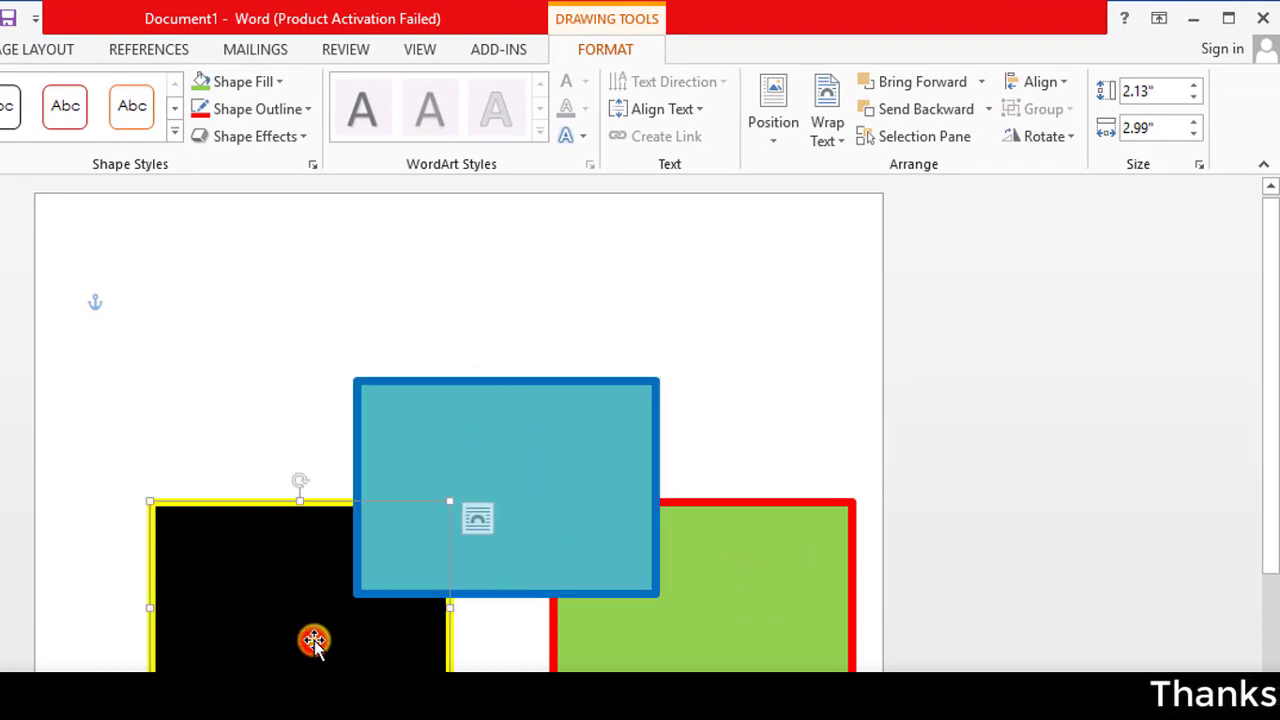
pyautogui.click(777, 578)
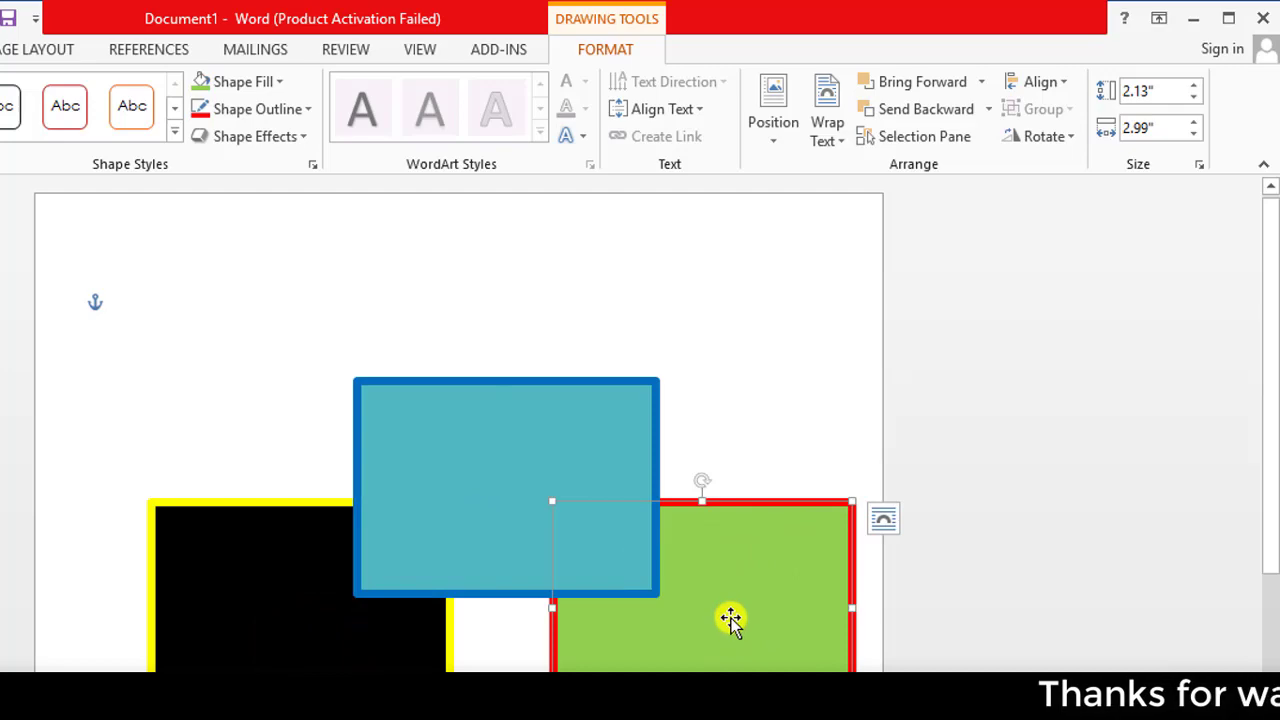
pyautogui.click(503, 548)
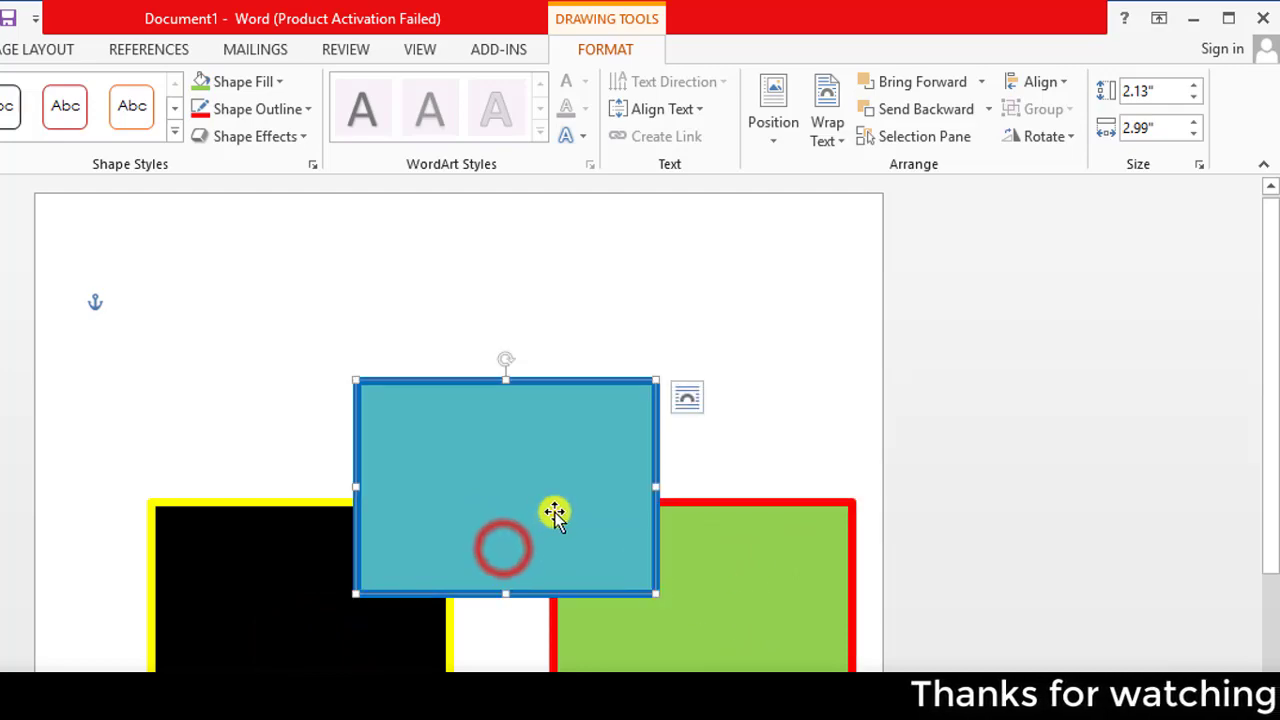
# - Send the blue rectangle back one layer and drag green down over it
pyautogui.click(982, 110)
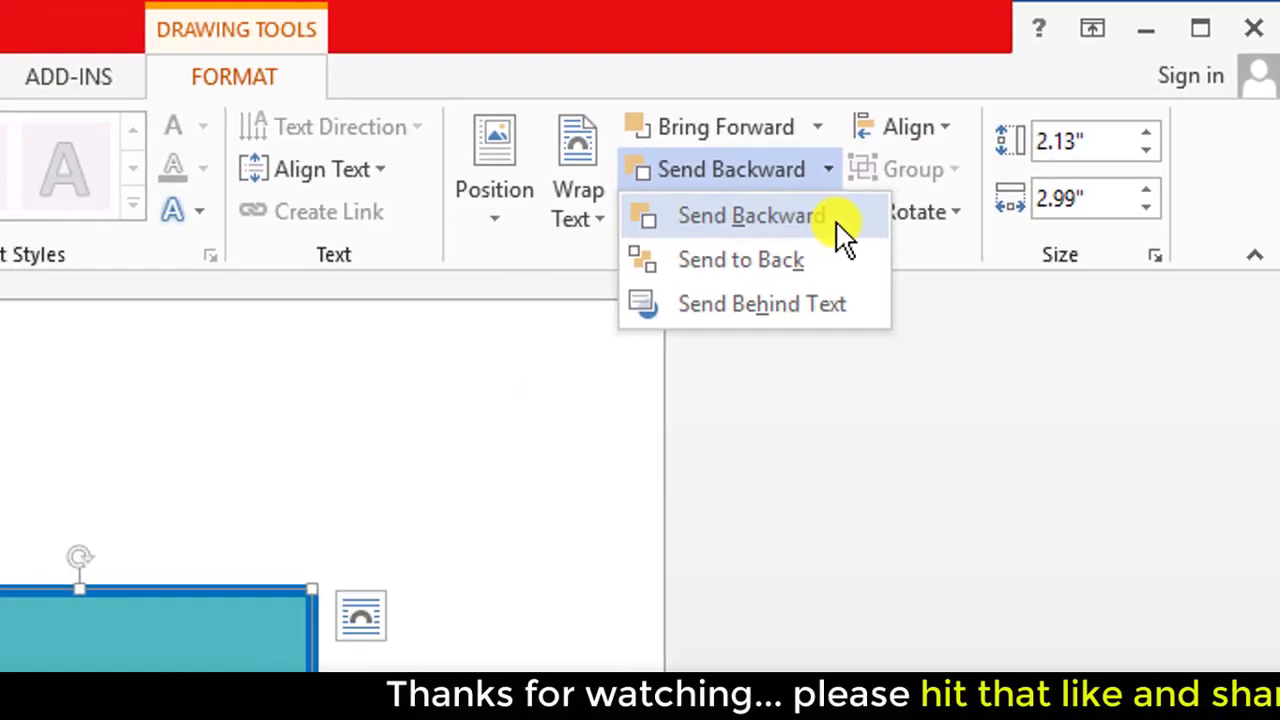
pyautogui.click(845, 235)
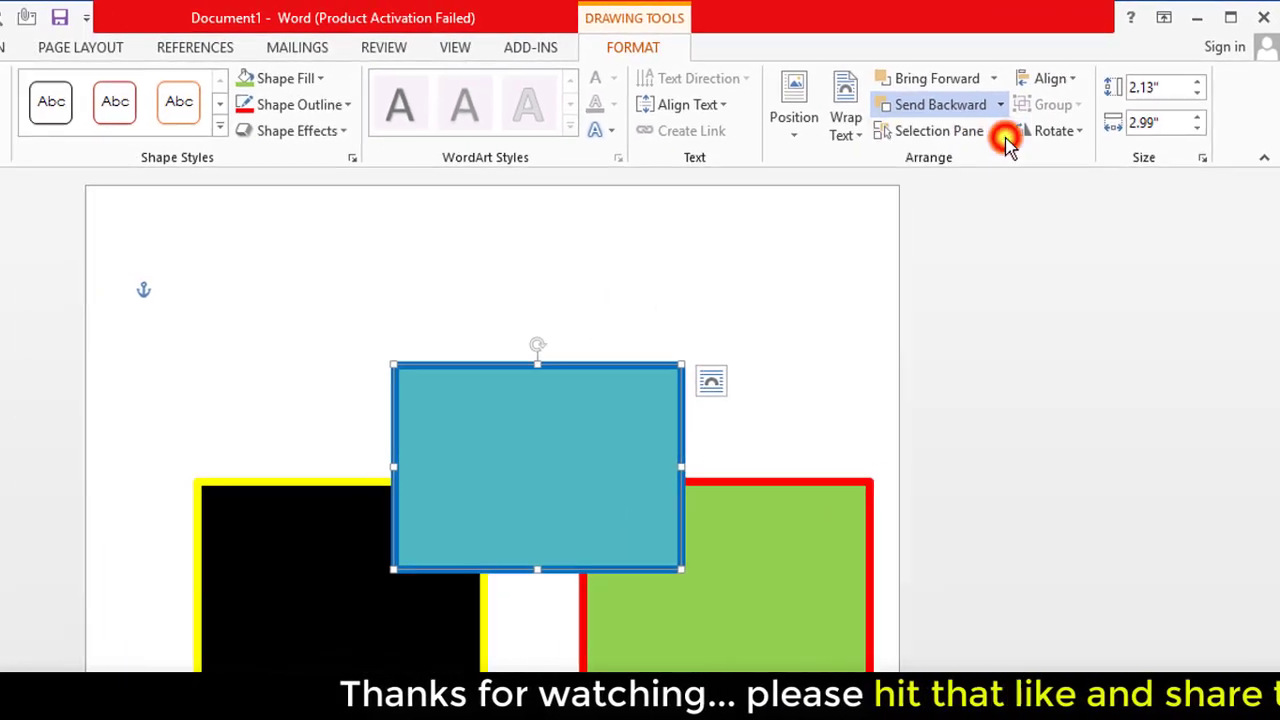
pyautogui.click(816, 556)
pyautogui.moveTo(824, 470); pyautogui.dragTo(740, 580)
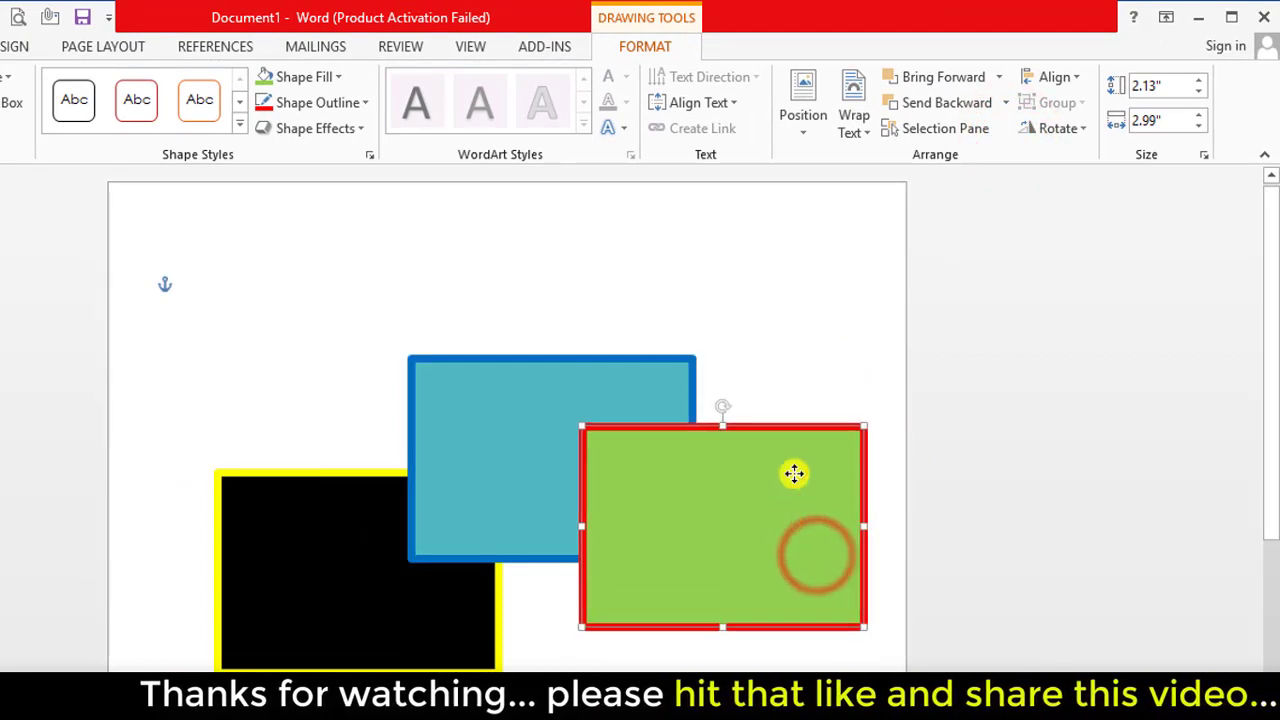
pyautogui.moveTo(485, 457); pyautogui.dragTo(497, 479)
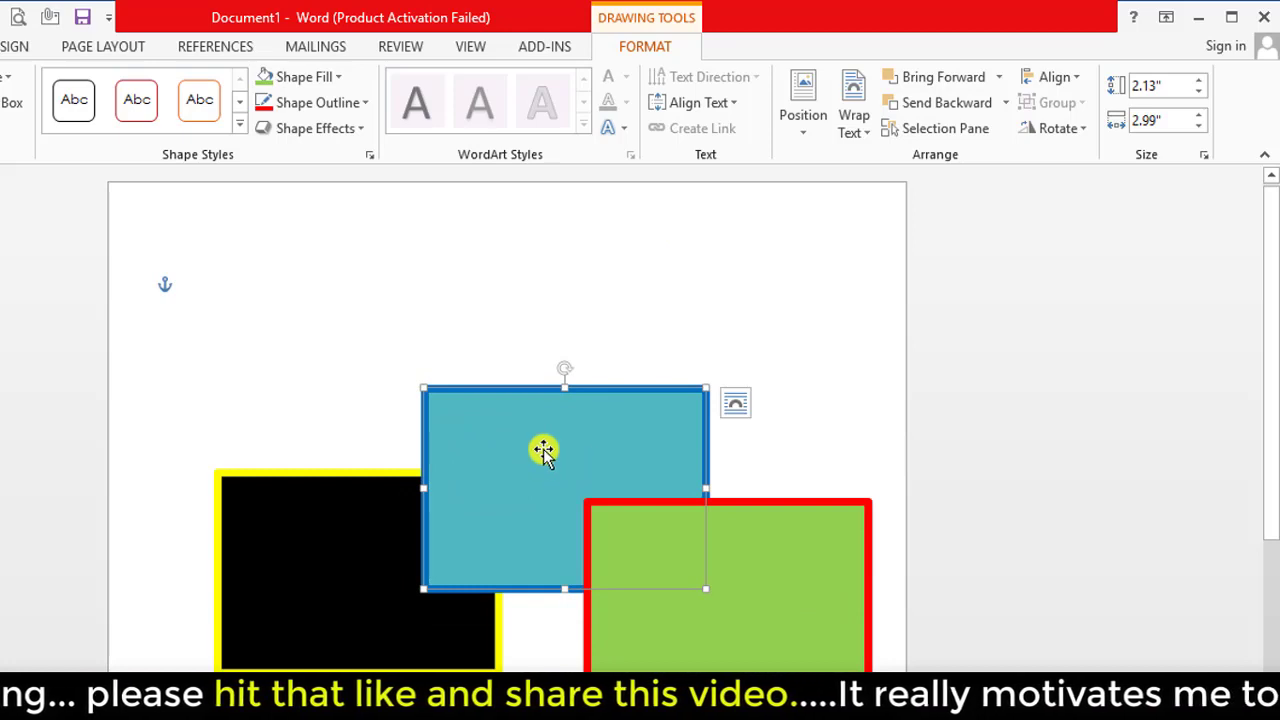
# - Send blue back another layer, nudge it down, and move green up-left
pyautogui.click(1006, 103)
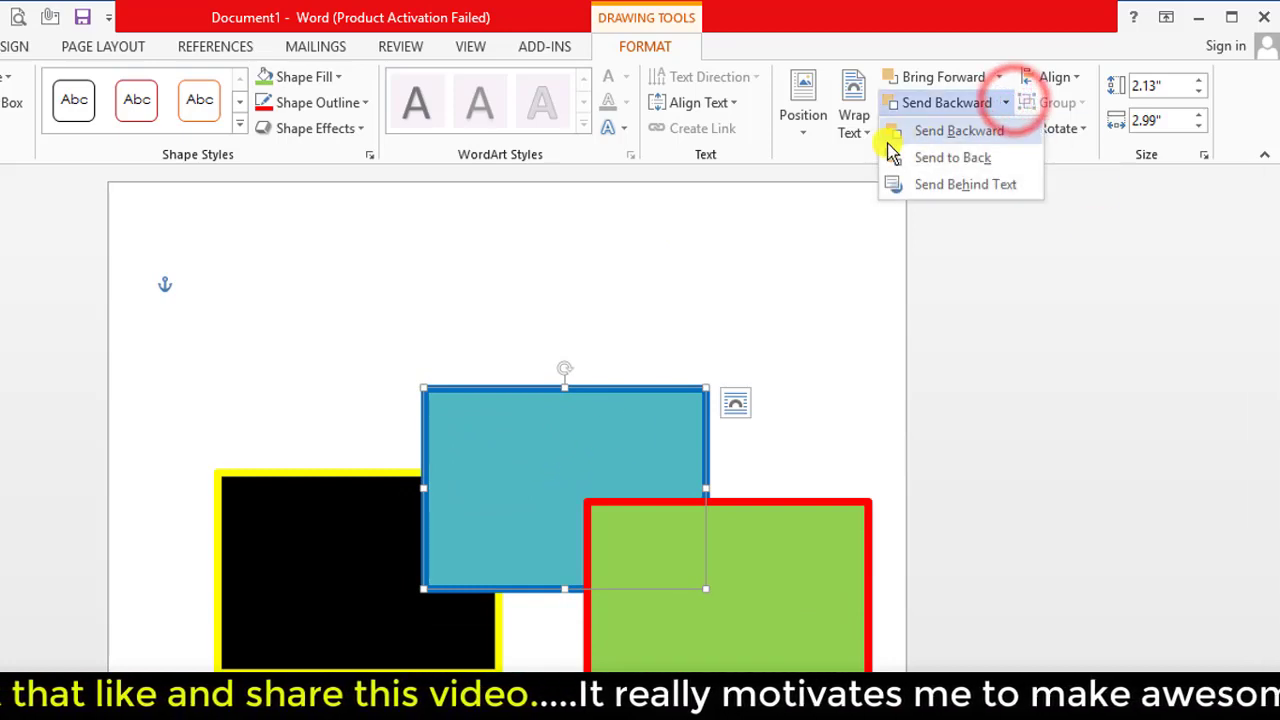
pyautogui.click(960, 131)
pyautogui.moveTo(580, 460); pyautogui.dragTo(575, 476)
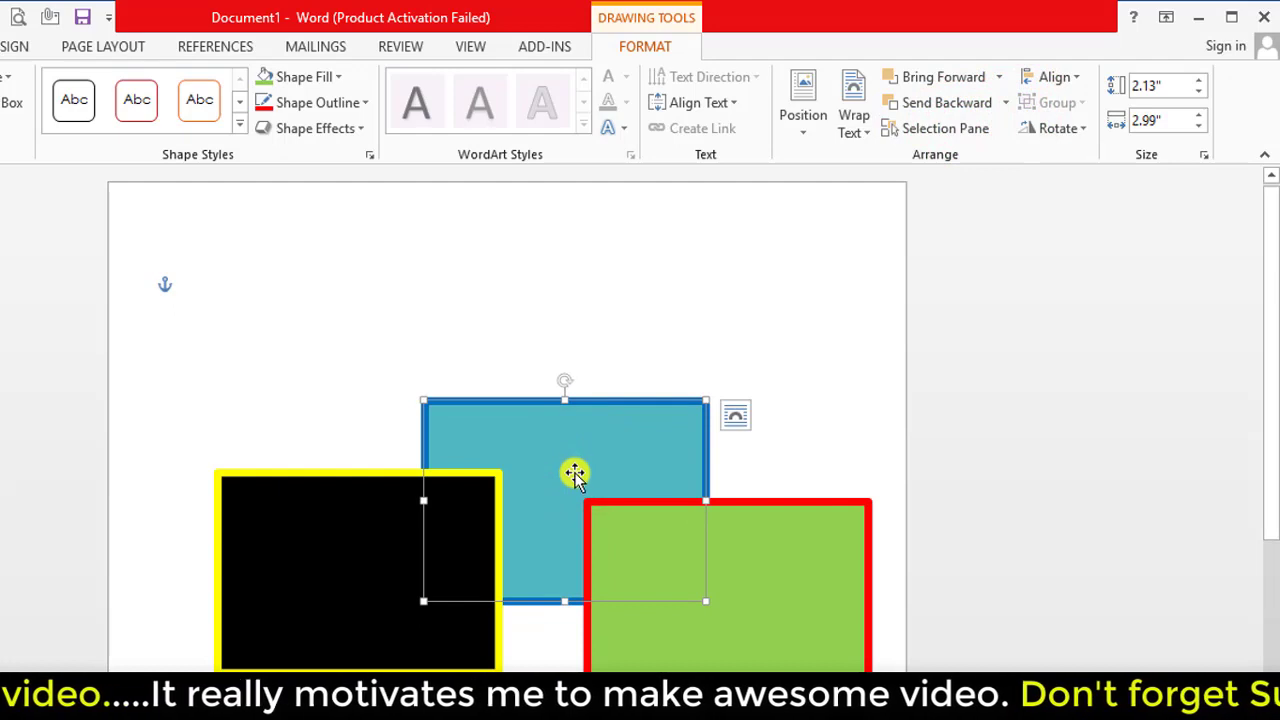
pyautogui.click(1006, 103)
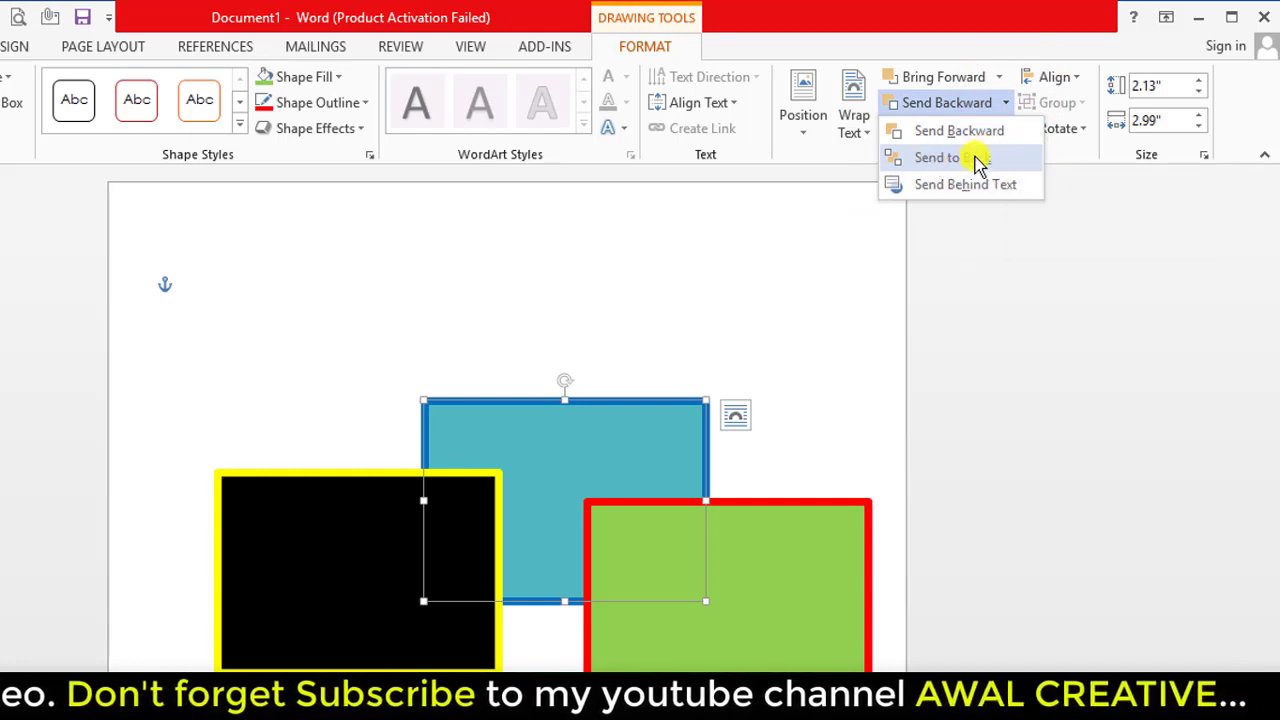
pyautogui.click(694, 594)
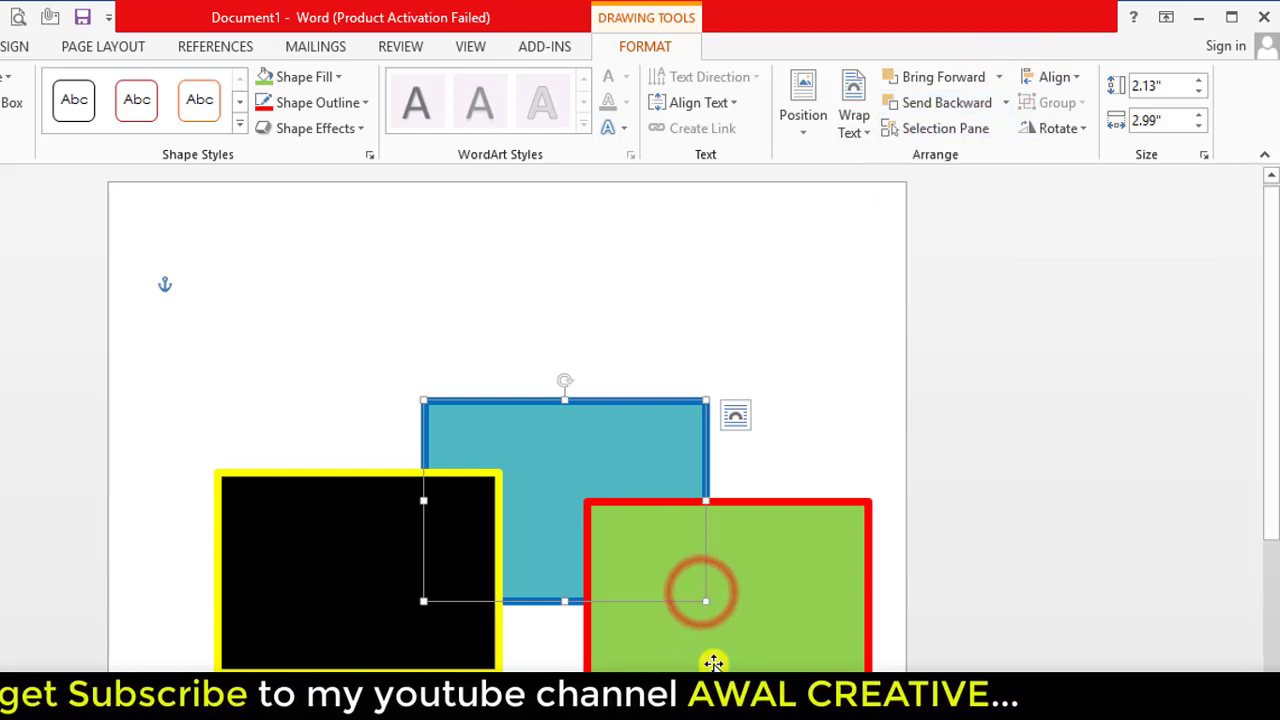
pyautogui.moveTo(736, 662); pyautogui.dragTo(716, 643)
# - Bring blue to front, move it down-left, then apply Send to Back
pyautogui.click(640, 428)
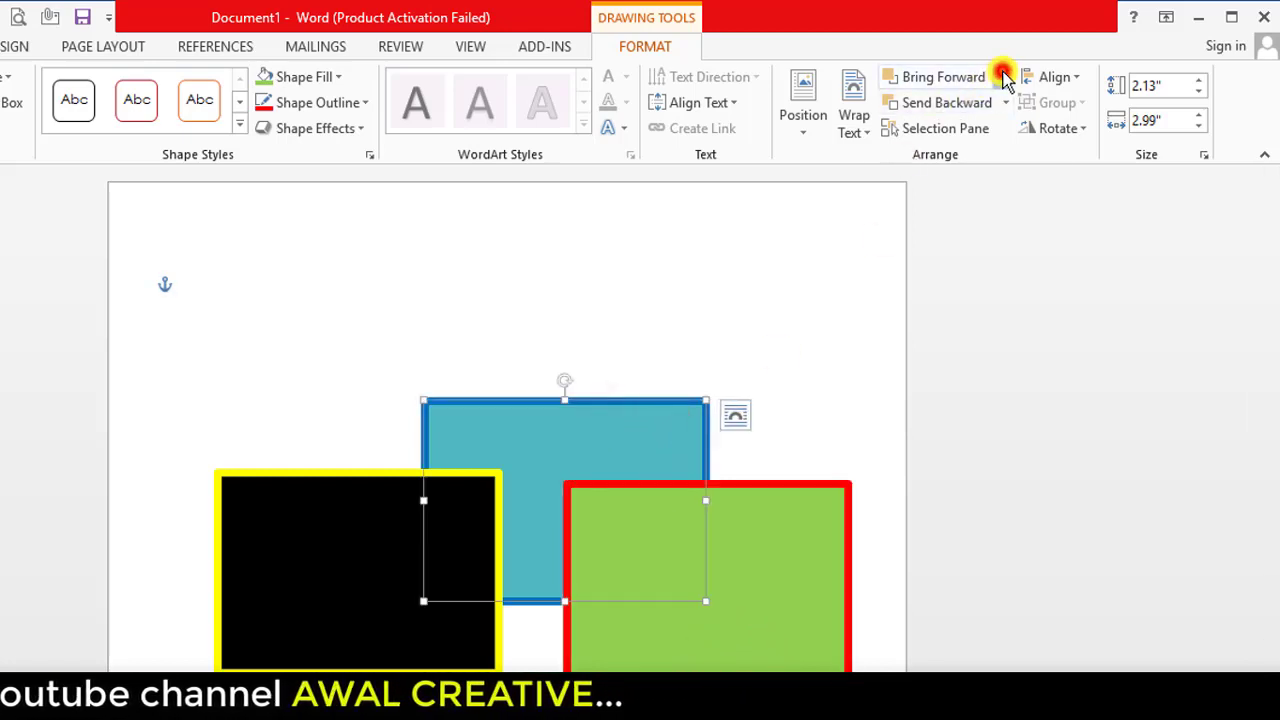
pyautogui.click(1003, 77)
pyautogui.click(966, 129)
pyautogui.moveTo(592, 481)
pyautogui.mouseDown()
pyautogui.moveTo(553, 540)
pyautogui.moveTo(581, 457)
pyautogui.mouseUp()
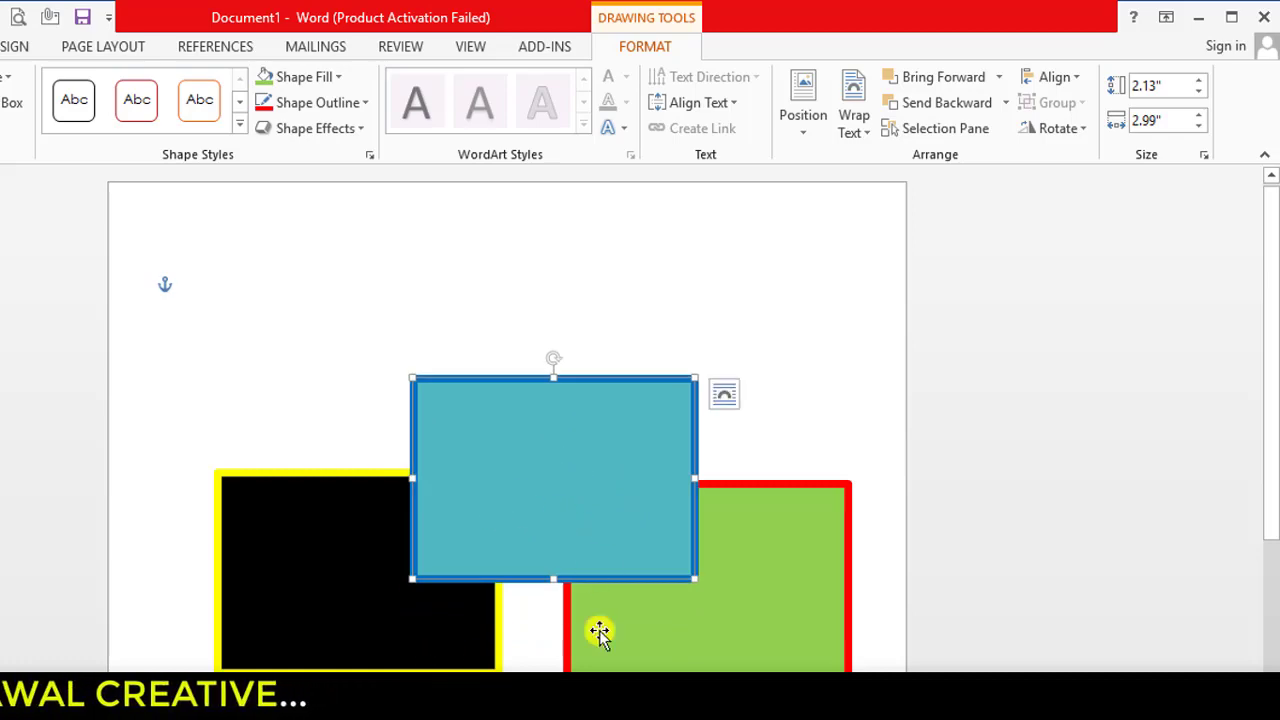
pyautogui.click(1006, 102)
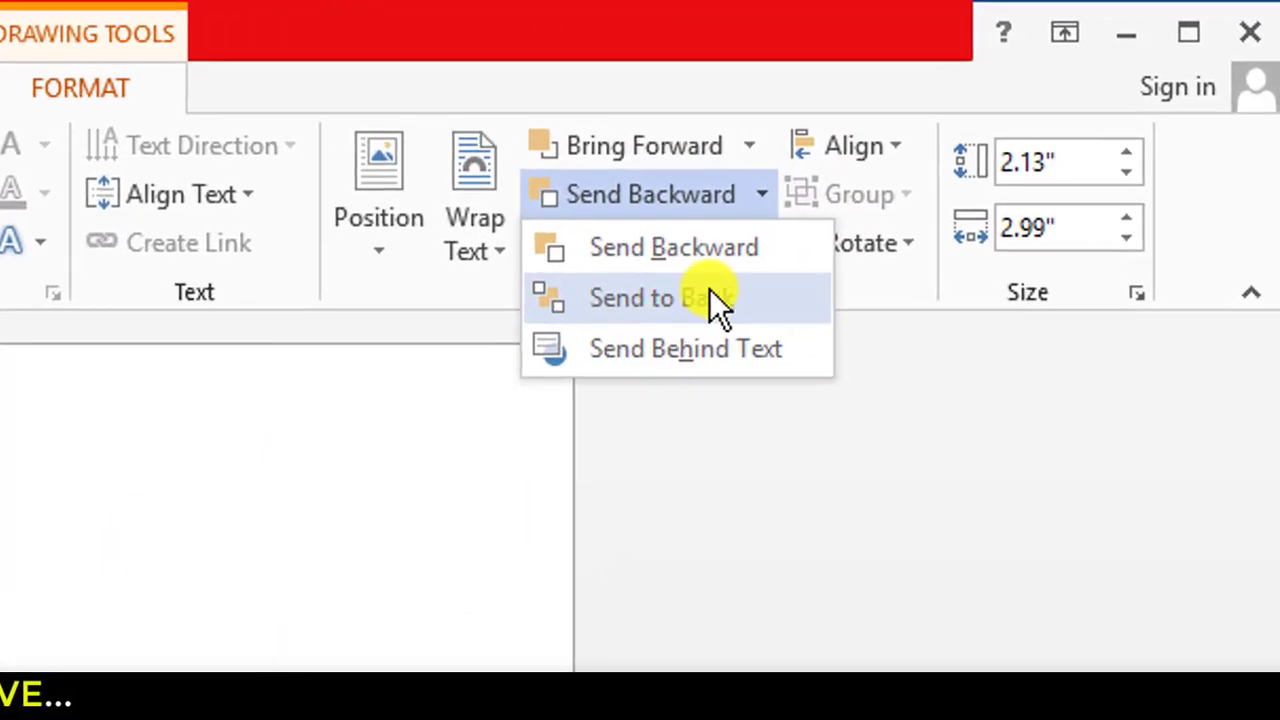
pyautogui.click(699, 297)
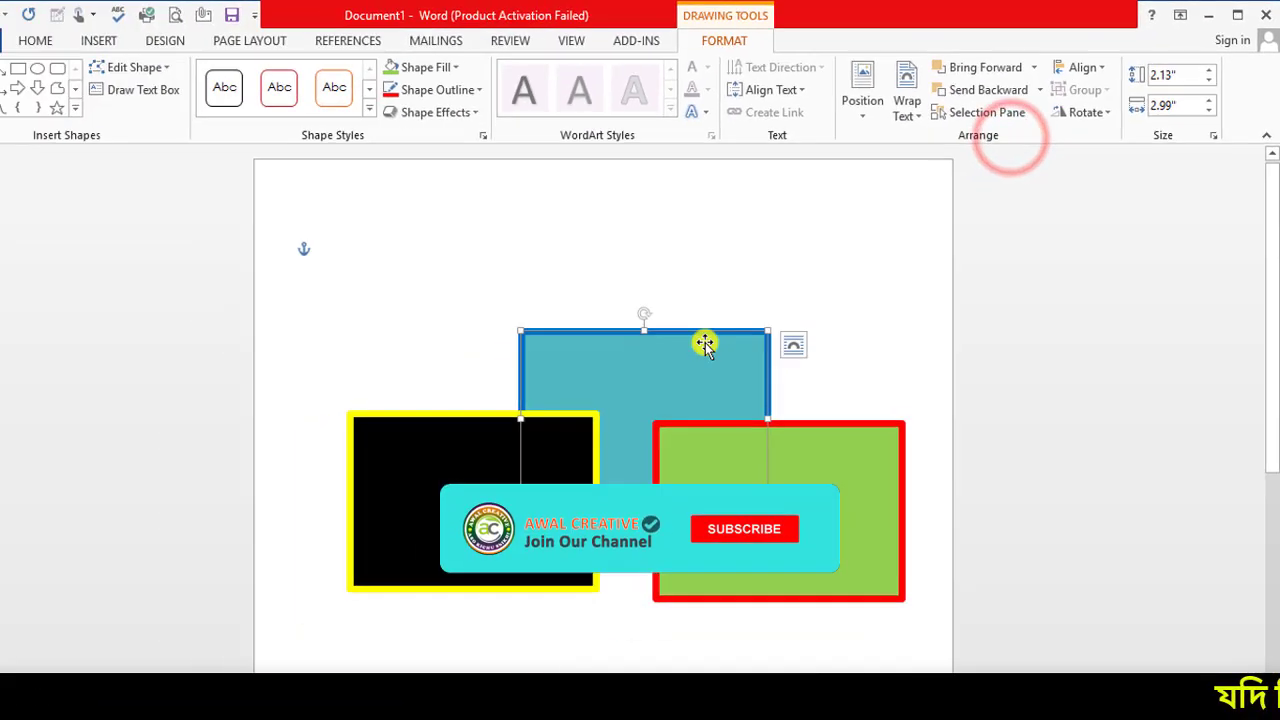
# - Nudge the blue rectangle up-right and review the Bring Forward and Send Backward options
pyautogui.moveTo(699, 299); pyautogui.dragTo(737, 280)
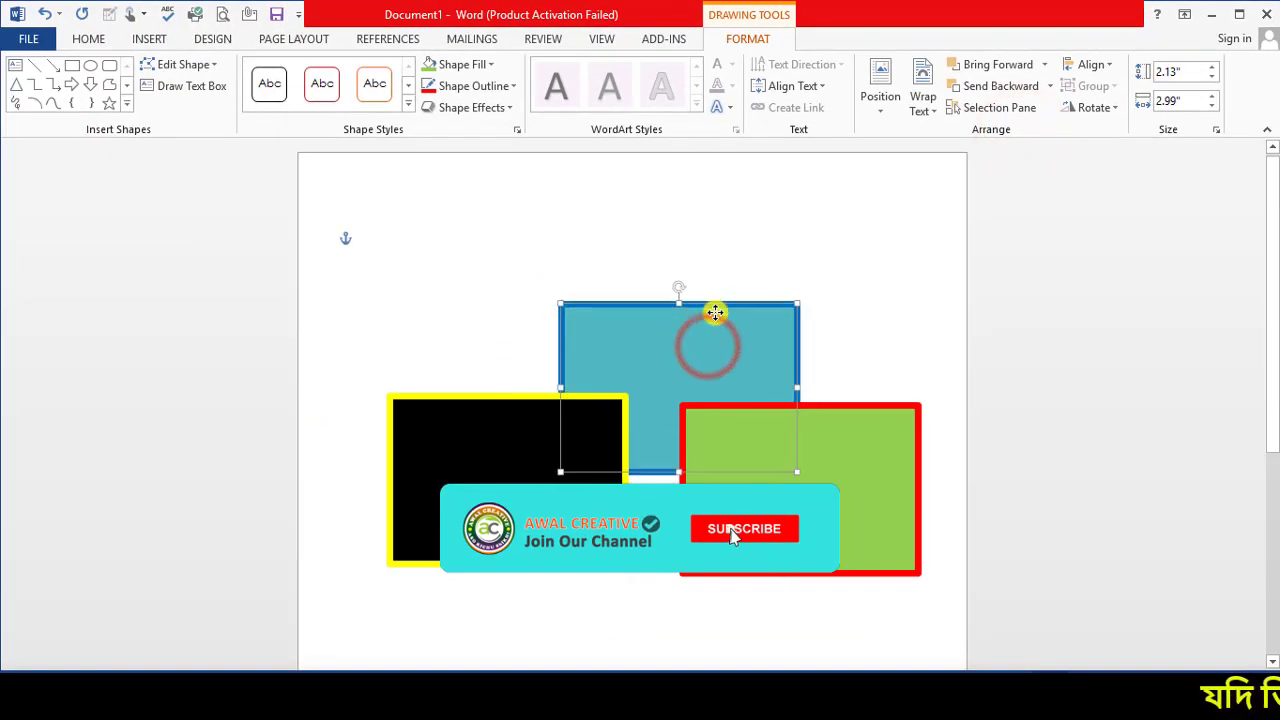
pyautogui.click(1045, 66)
pyautogui.click(1057, 202)
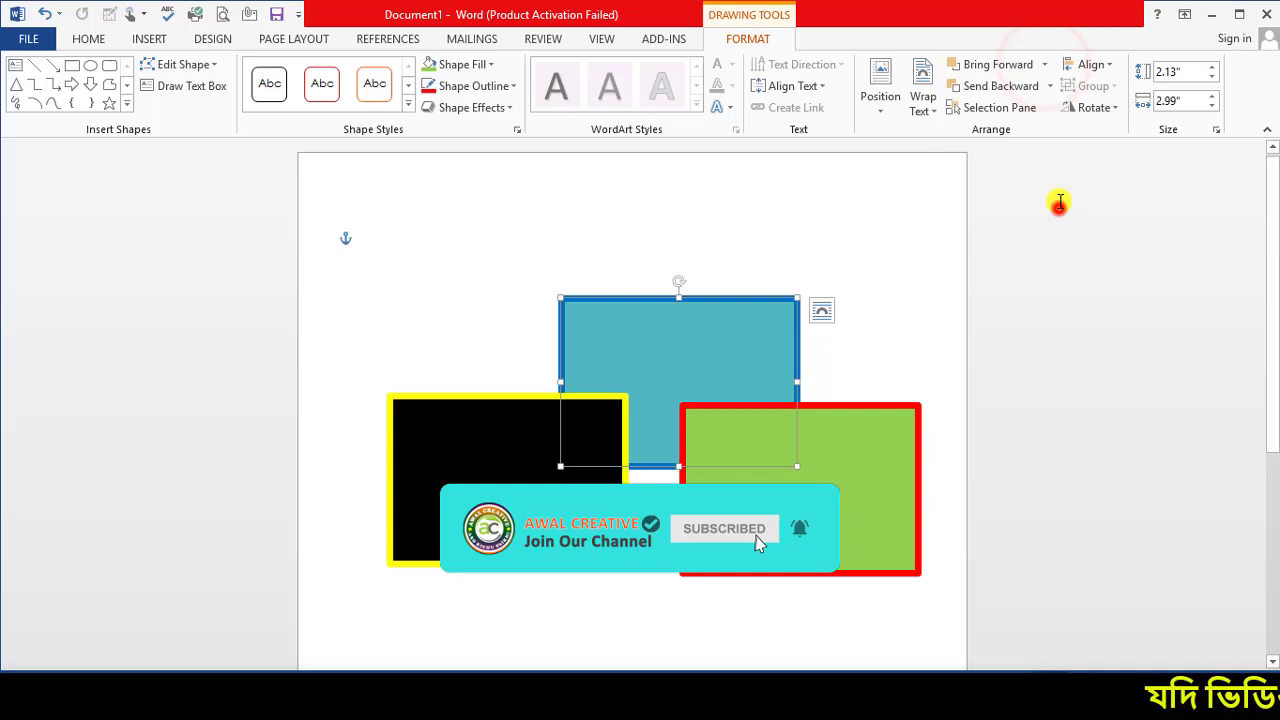
pyautogui.click(1052, 86)
pyautogui.click(1060, 208)
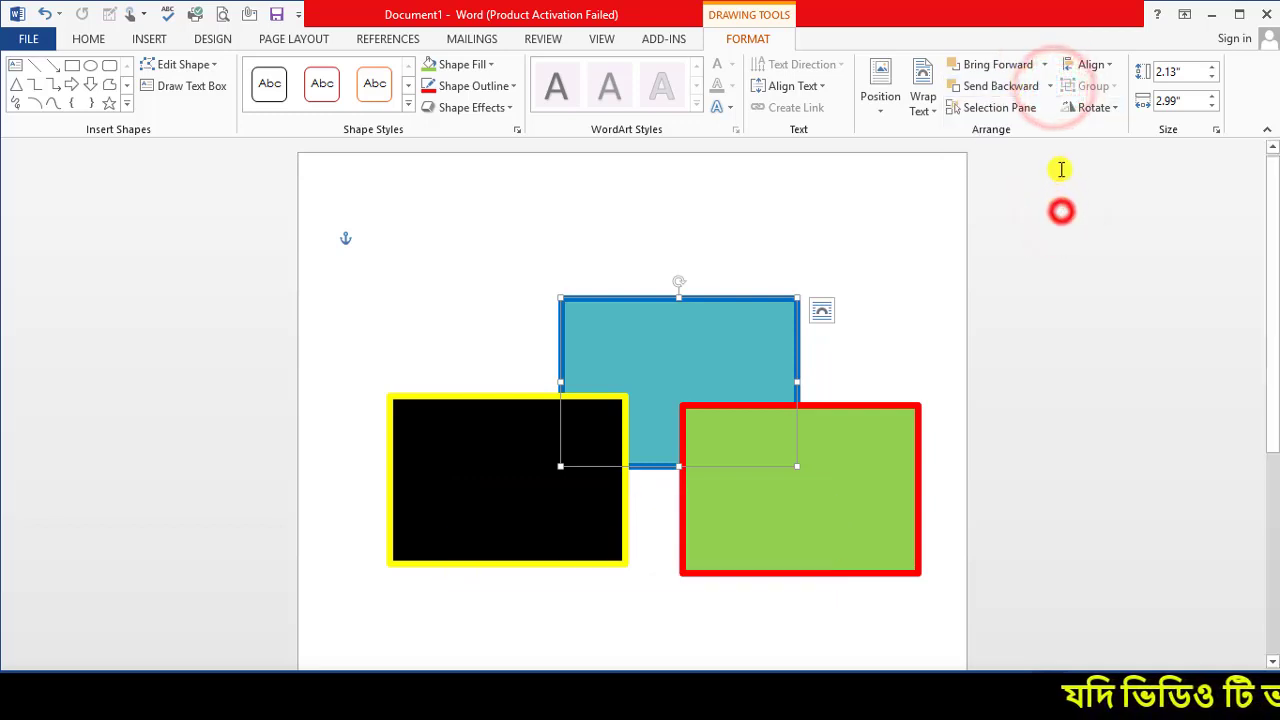
# - Open the Selection Pane listing Rectangles 7, 9 and 8, then Hide All
pyautogui.click(1013, 110)
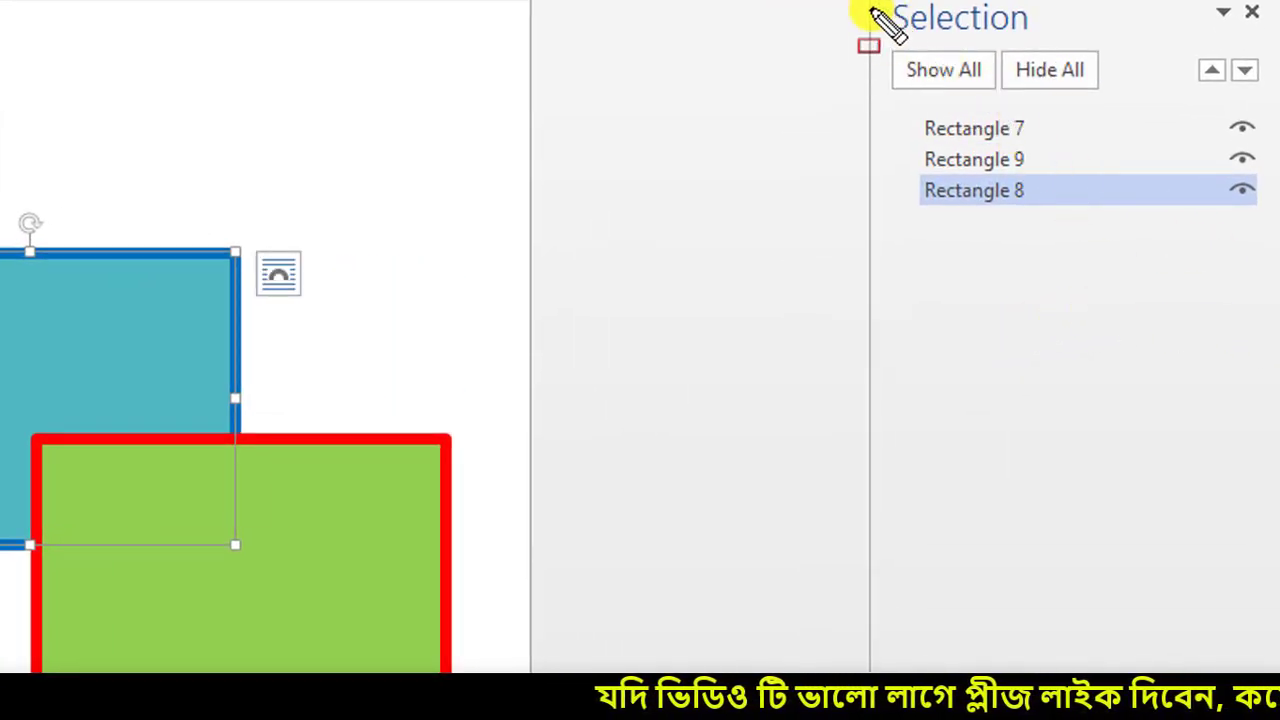
pyautogui.moveTo(873, 3); pyautogui.dragTo(1270, 285)
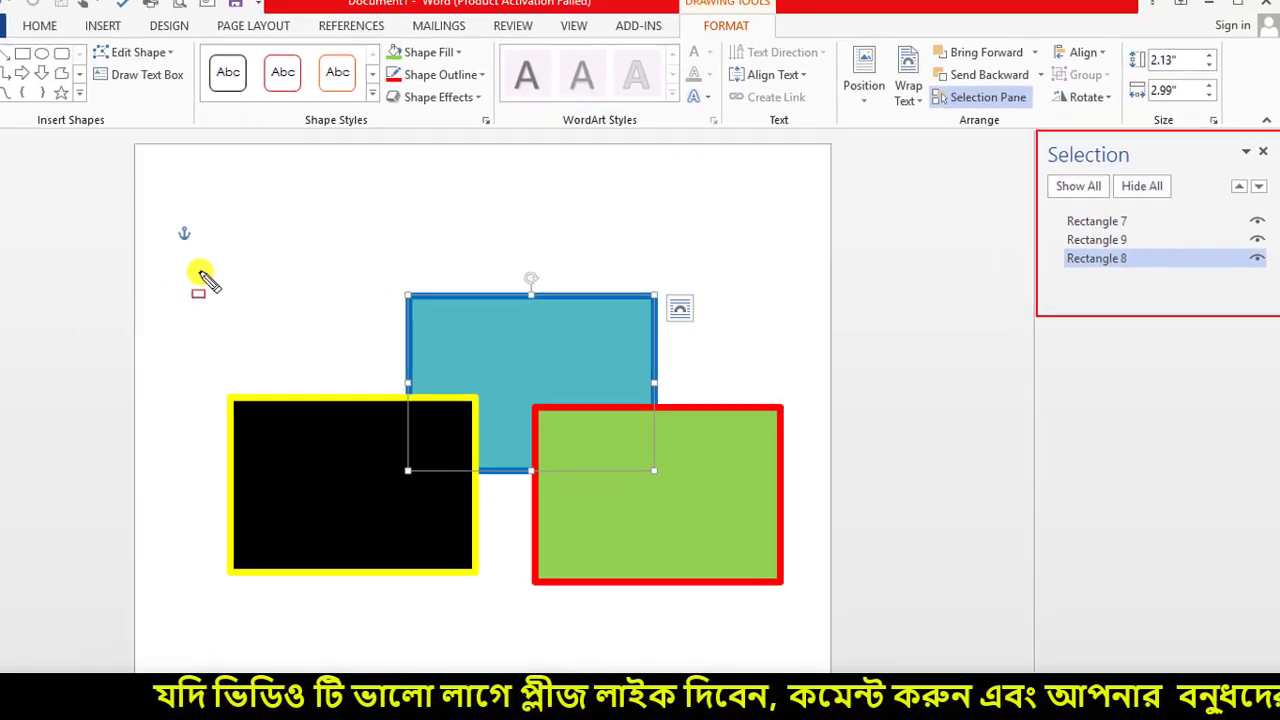
pyautogui.moveTo(240, 272)
pyautogui.mouseDown()
pyautogui.moveTo(437, 515)
pyautogui.moveTo(817, 627)
pyautogui.mouseUp()
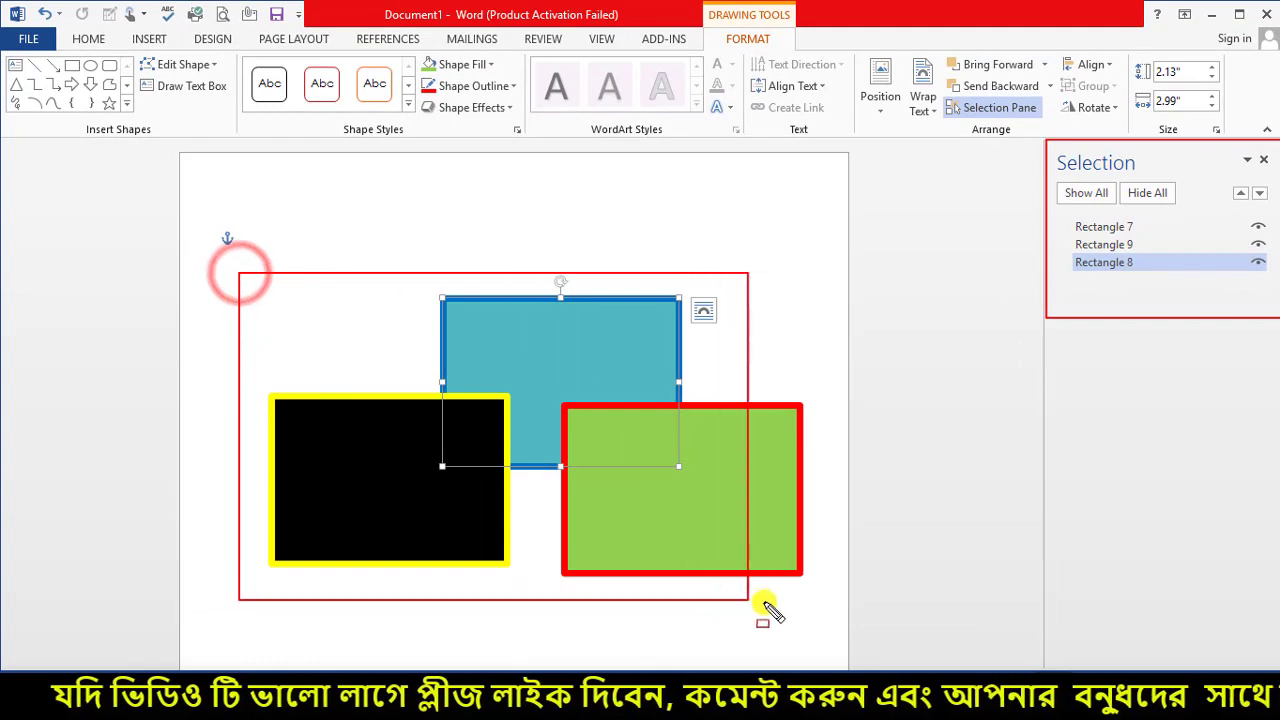
pyautogui.press('Escape')
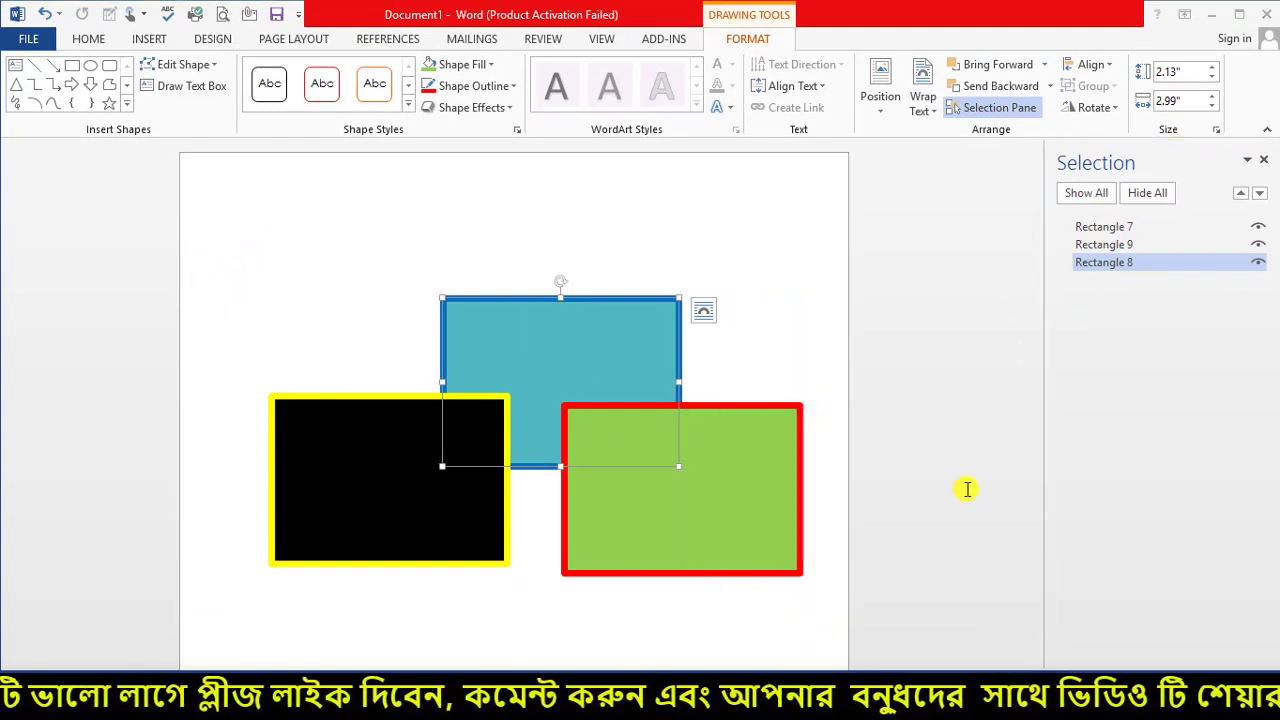
pyautogui.click(1086, 193)
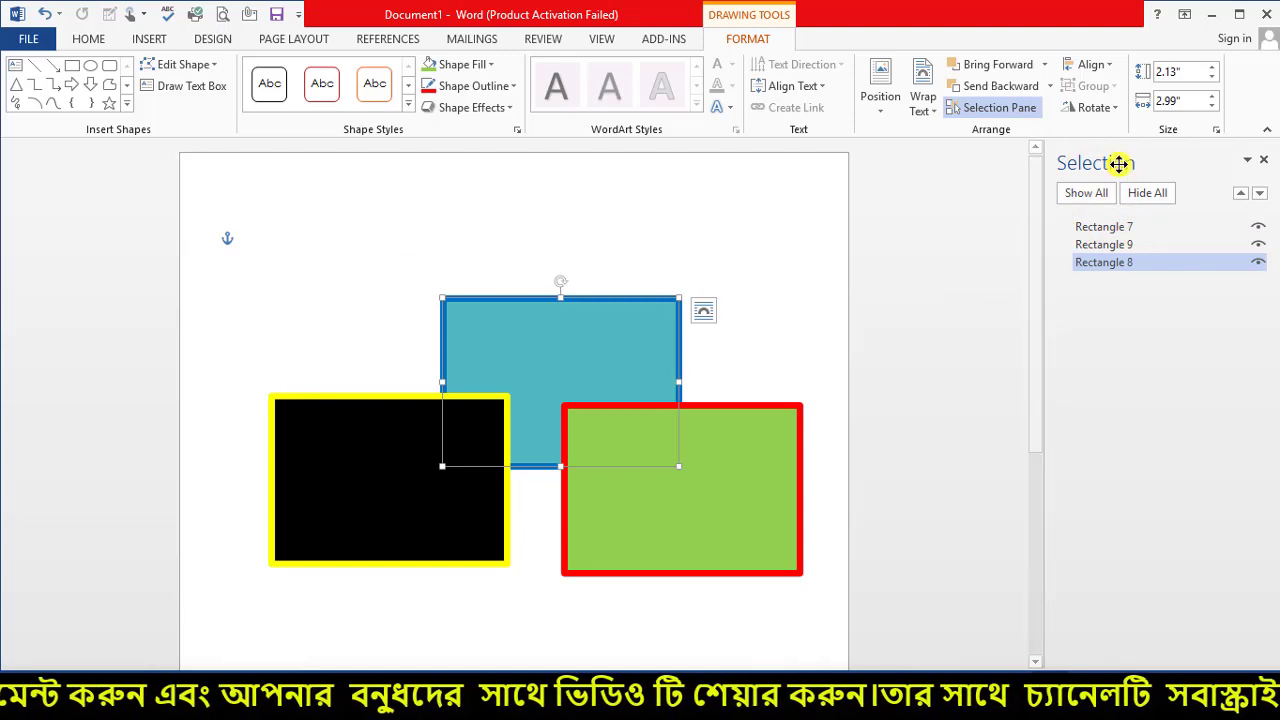
pyautogui.click(1145, 192)
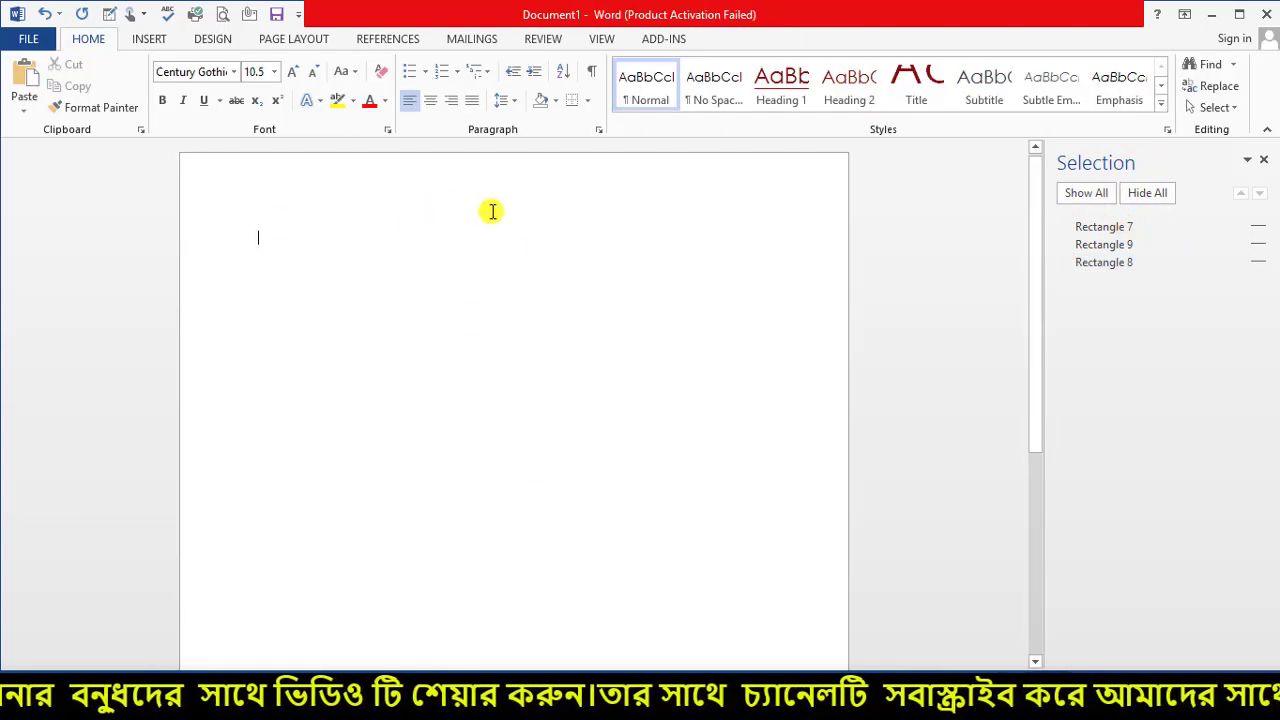
# - Show All, move Rectangle 9 (black) down a layer, and reposition green and blue
pyautogui.click(1095, 195)
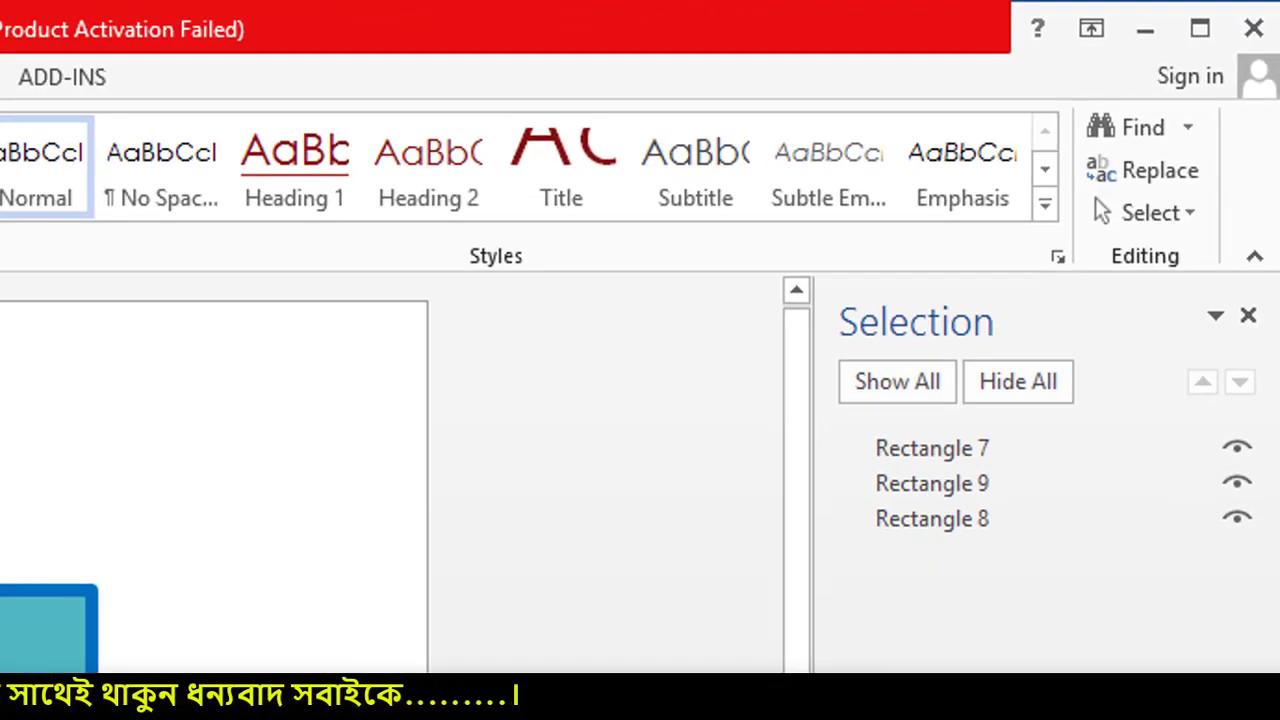
pyautogui.click(575, 345)
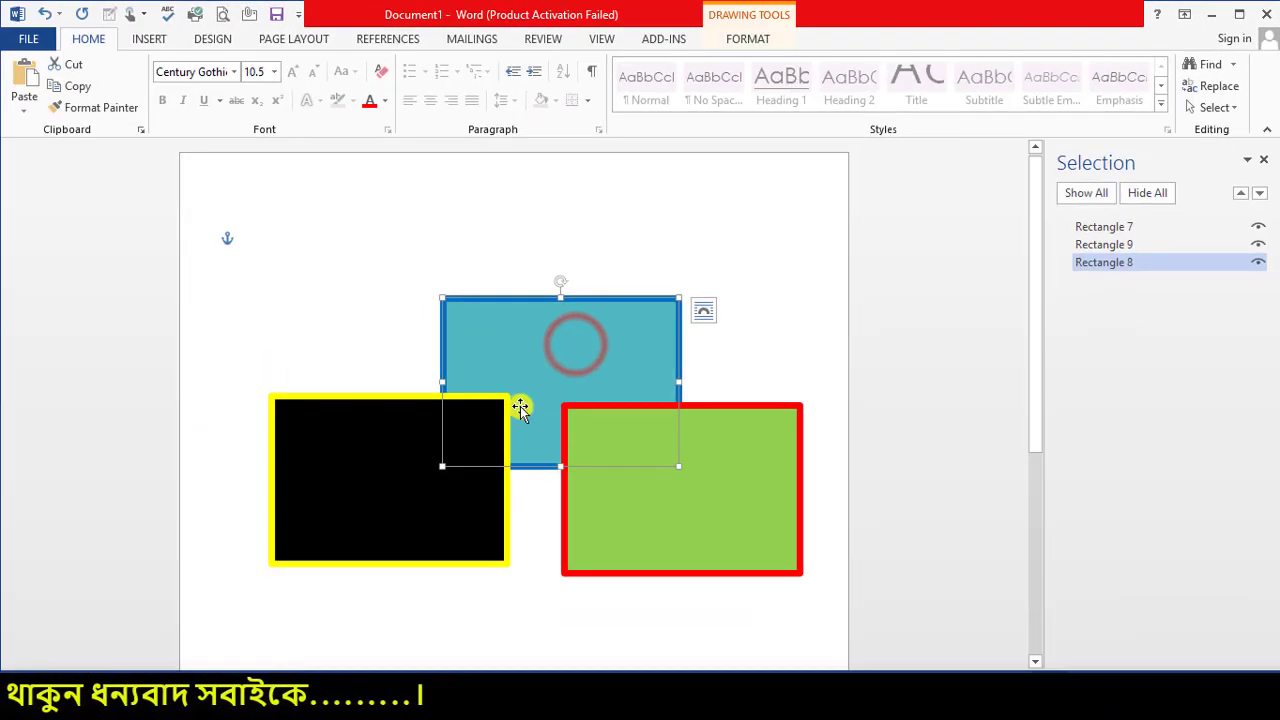
pyautogui.click(446, 476)
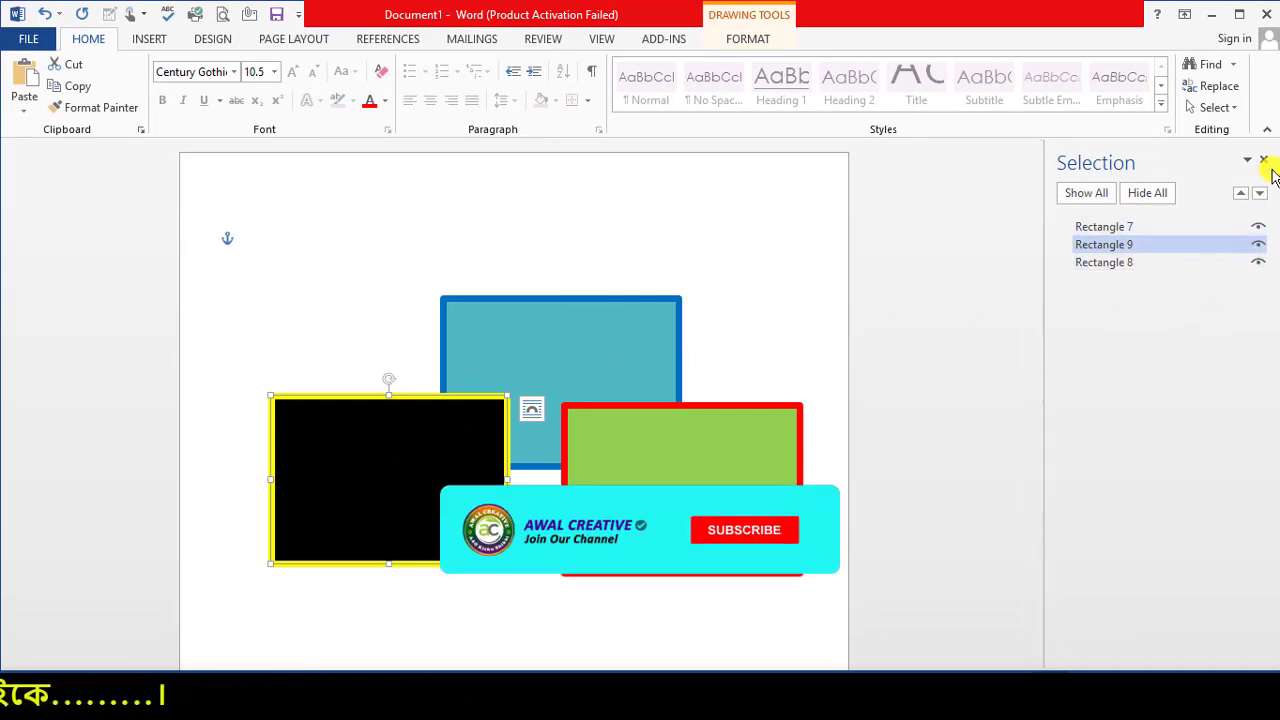
pyautogui.click(1257, 195)
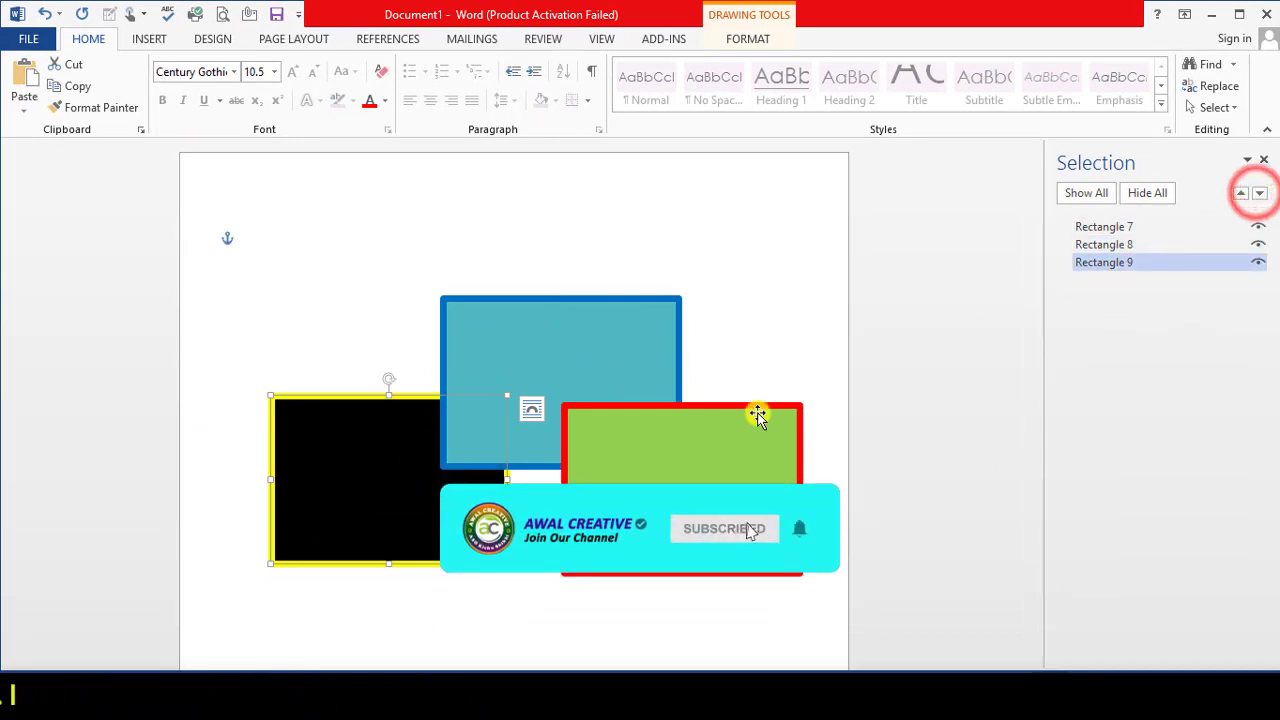
pyautogui.moveTo(672, 476); pyautogui.dragTo(536, 516)
pyautogui.moveTo(524, 347)
pyautogui.mouseDown()
pyautogui.moveTo(463, 365)
pyautogui.moveTo(534, 363)
pyautogui.mouseUp()
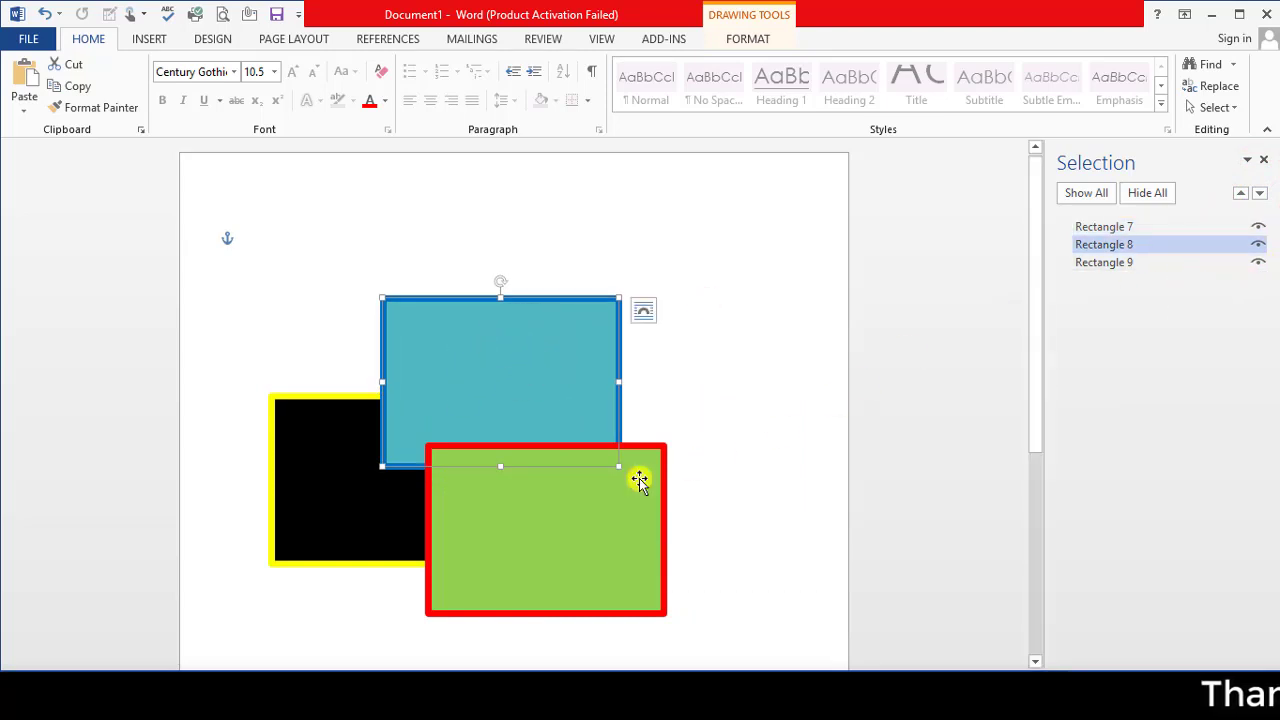
# - Bring the black rectangle forward and drag it right over blue and green
pyautogui.click(399, 494)
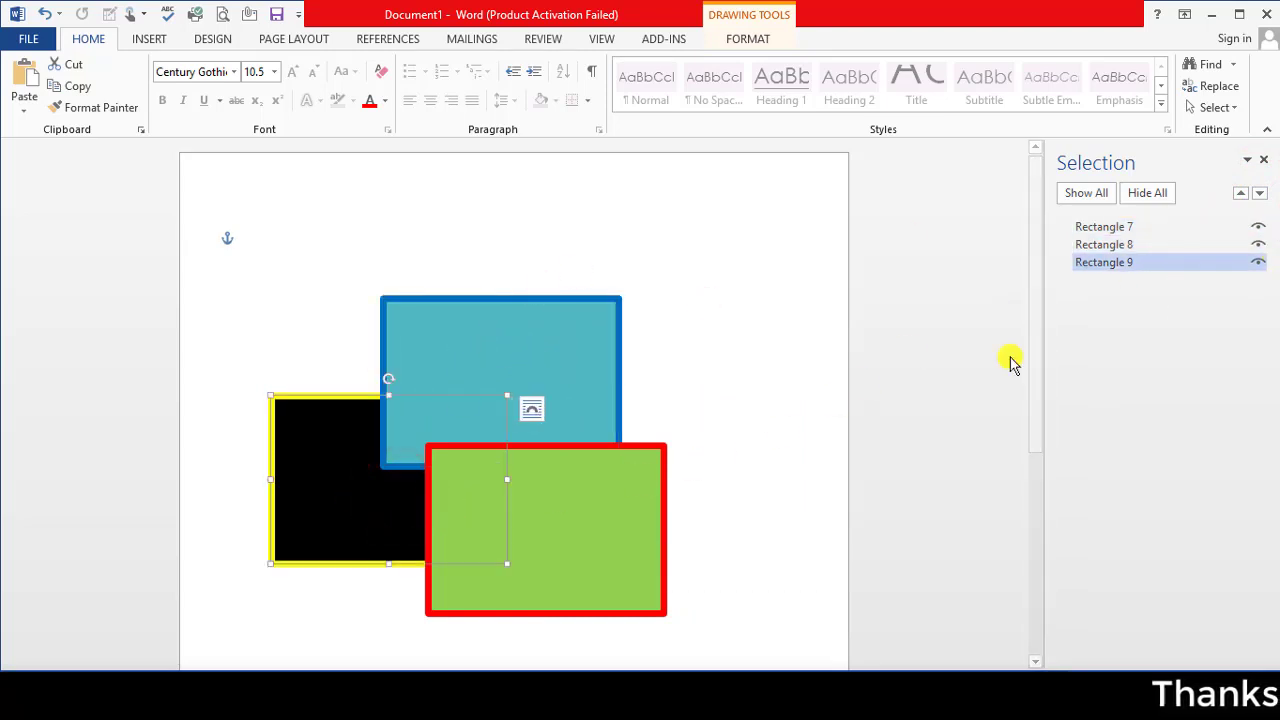
pyautogui.moveTo(320, 509)
pyautogui.mouseDown()
pyautogui.moveTo(325, 446)
pyautogui.moveTo(309, 491)
pyautogui.mouseUp()
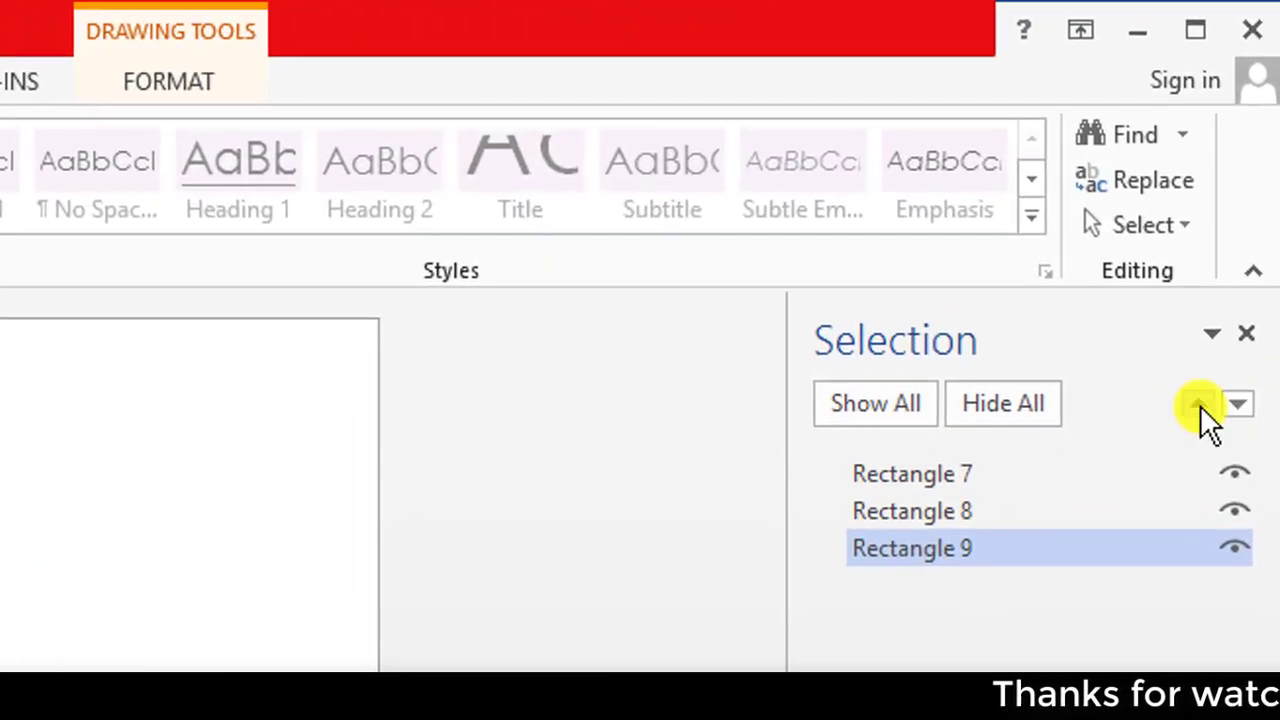
pyautogui.click(1199, 404)
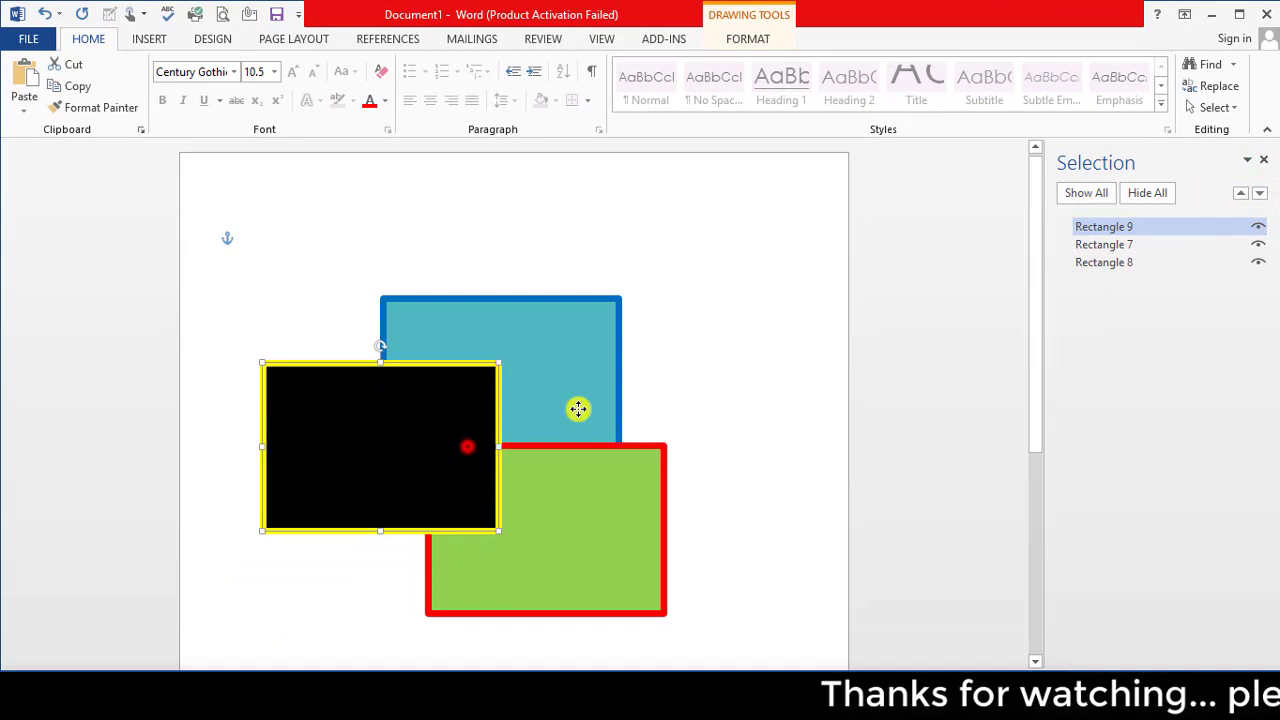
pyautogui.moveTo(469, 446); pyautogui.dragTo(735, 416)
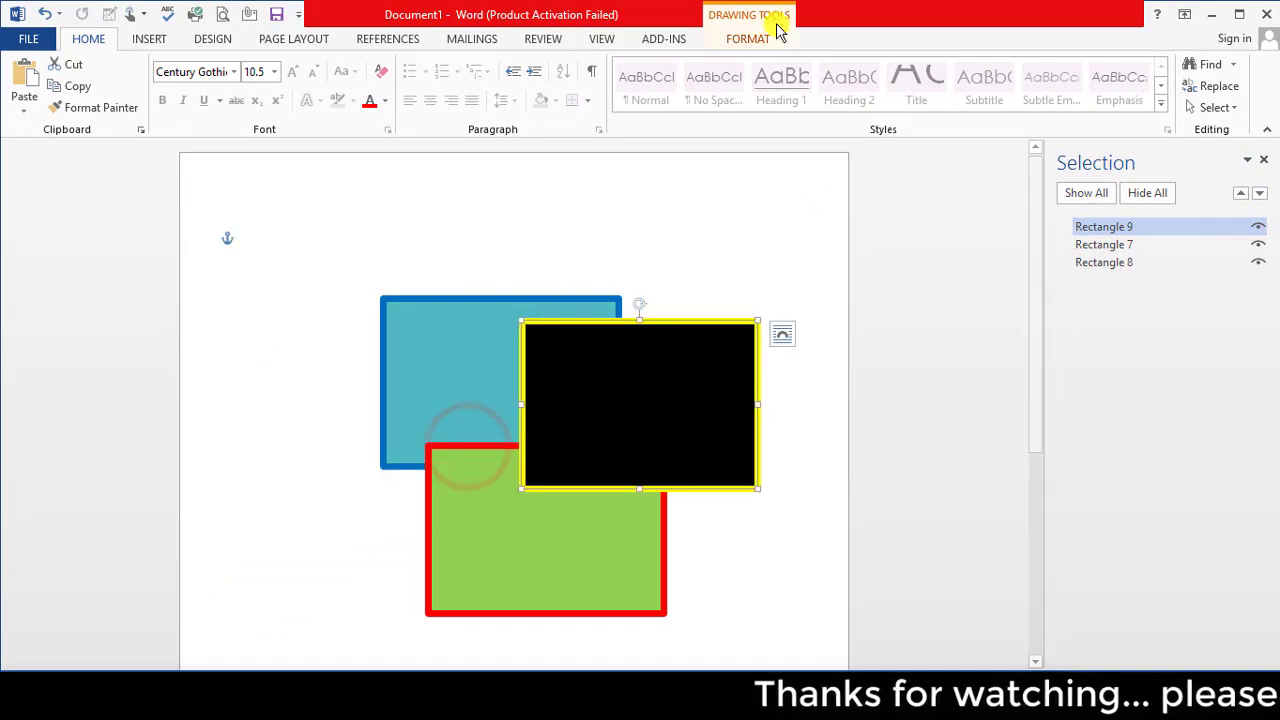
# - Check the Bring Forward options and shift the black rectangle up and right
pyautogui.click(757, 38)
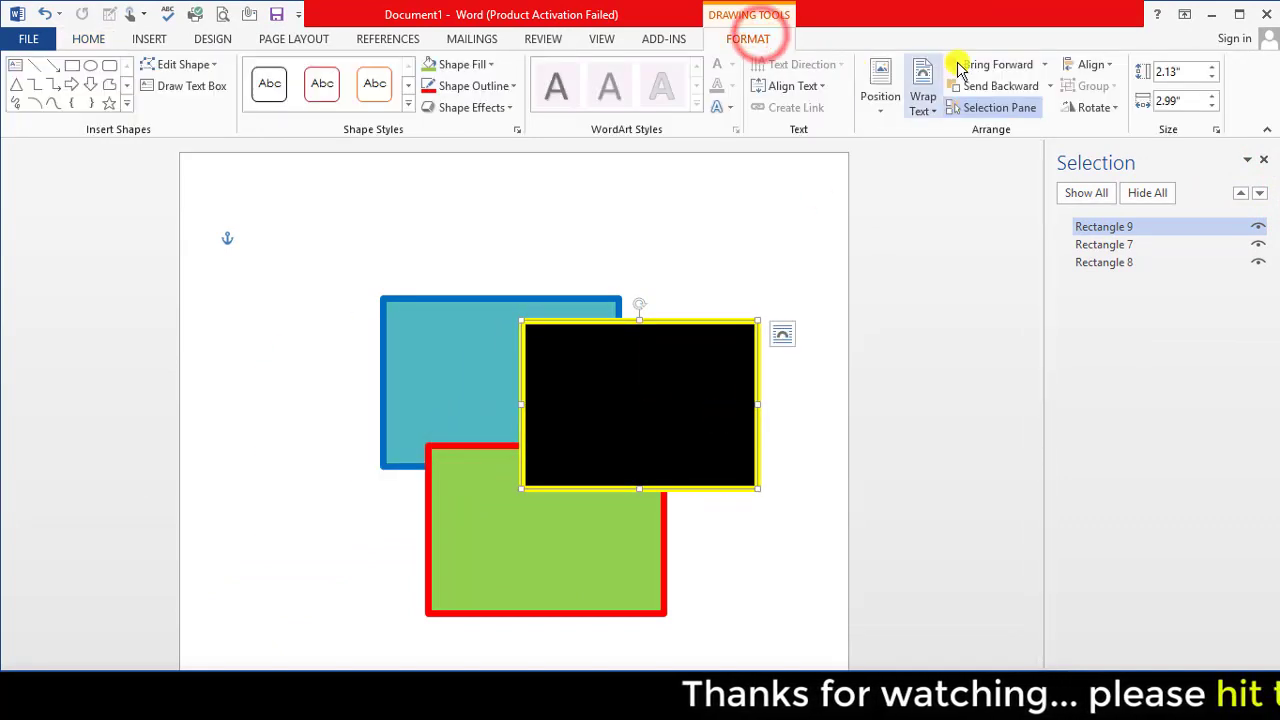
pyautogui.click(1046, 64)
pyautogui.click(1158, 337)
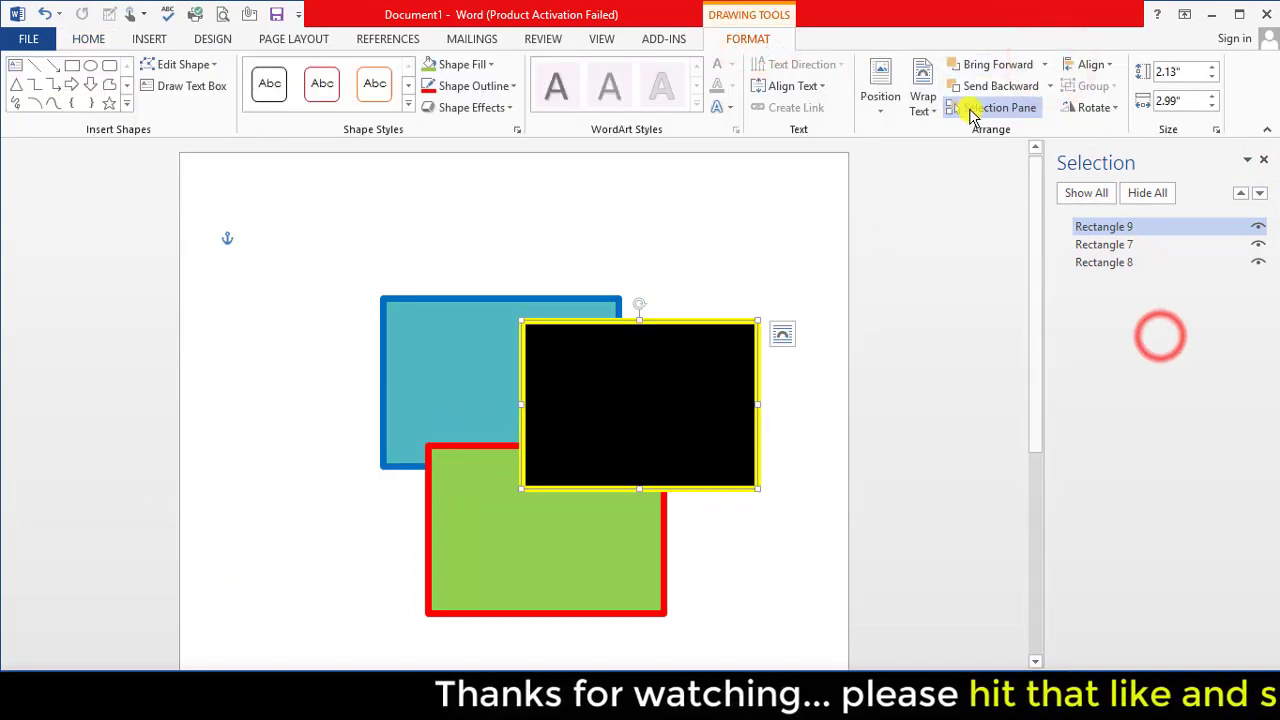
pyautogui.moveTo(683, 391); pyautogui.dragTo(719, 372)
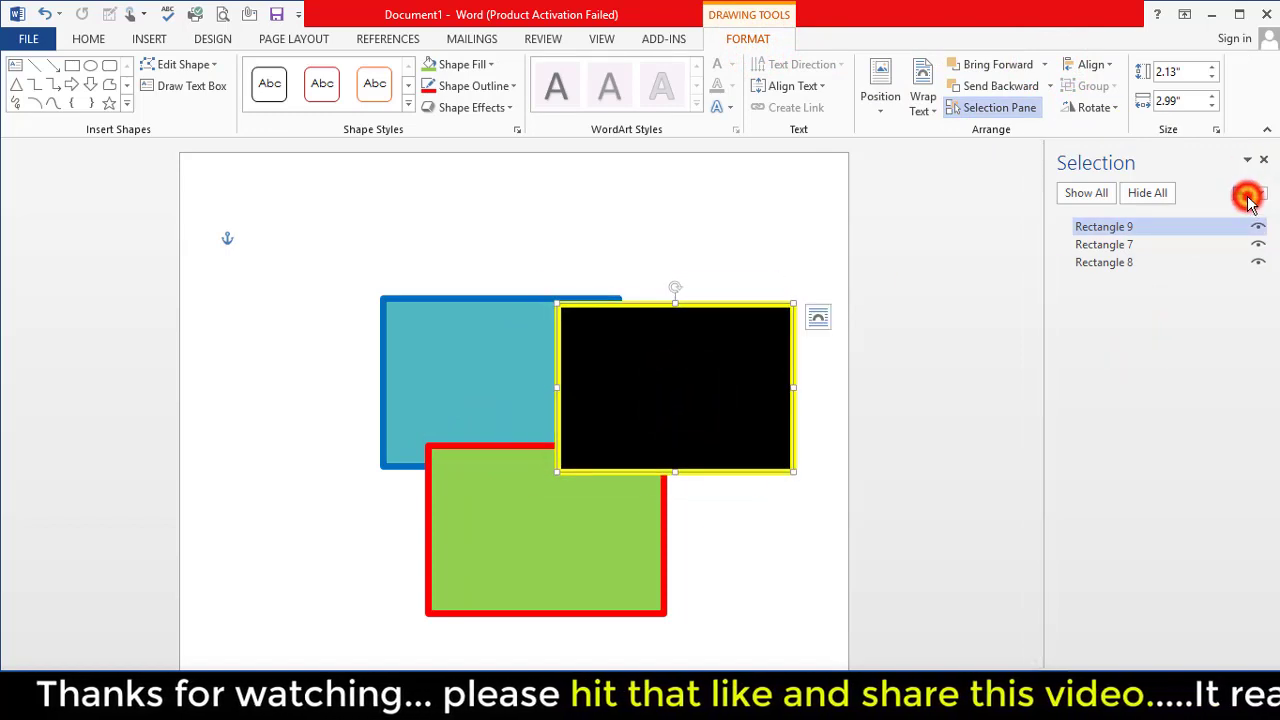
# - Bring Rectangle 7 (green) forward past black and raise it over the others' tops
pyautogui.click(632, 533)
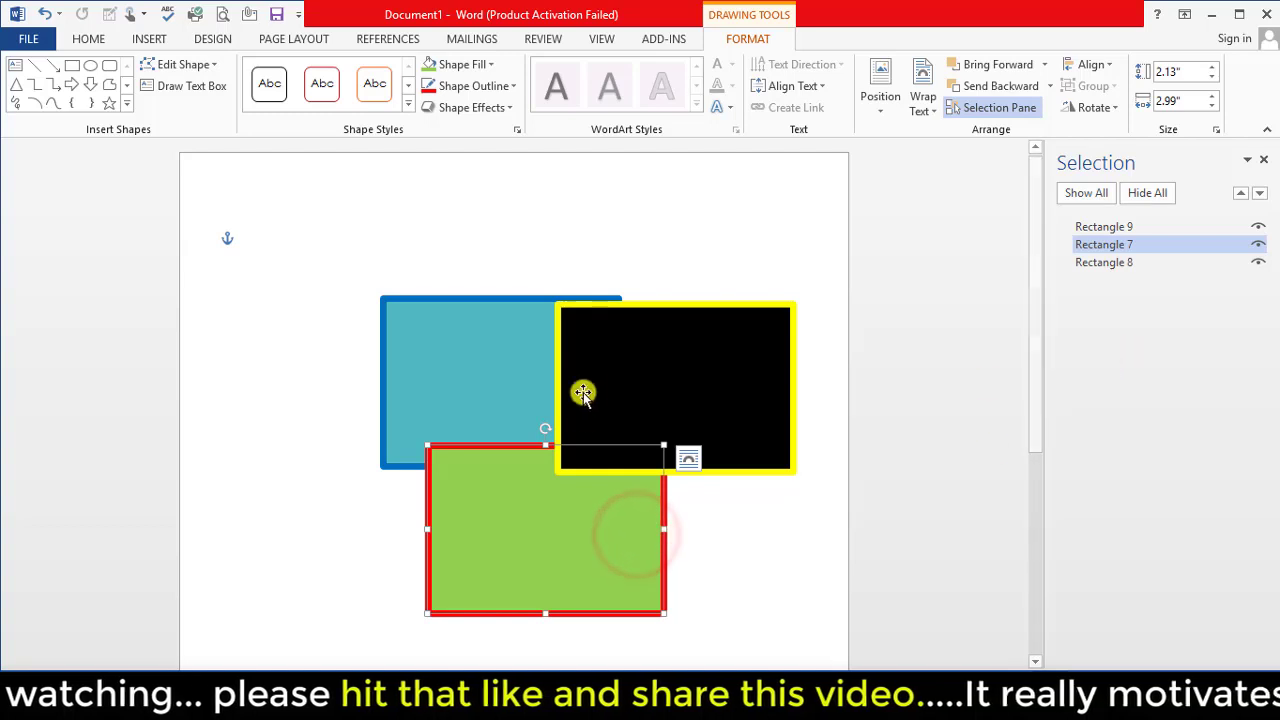
pyautogui.moveTo(527, 572); pyautogui.dragTo(517, 465)
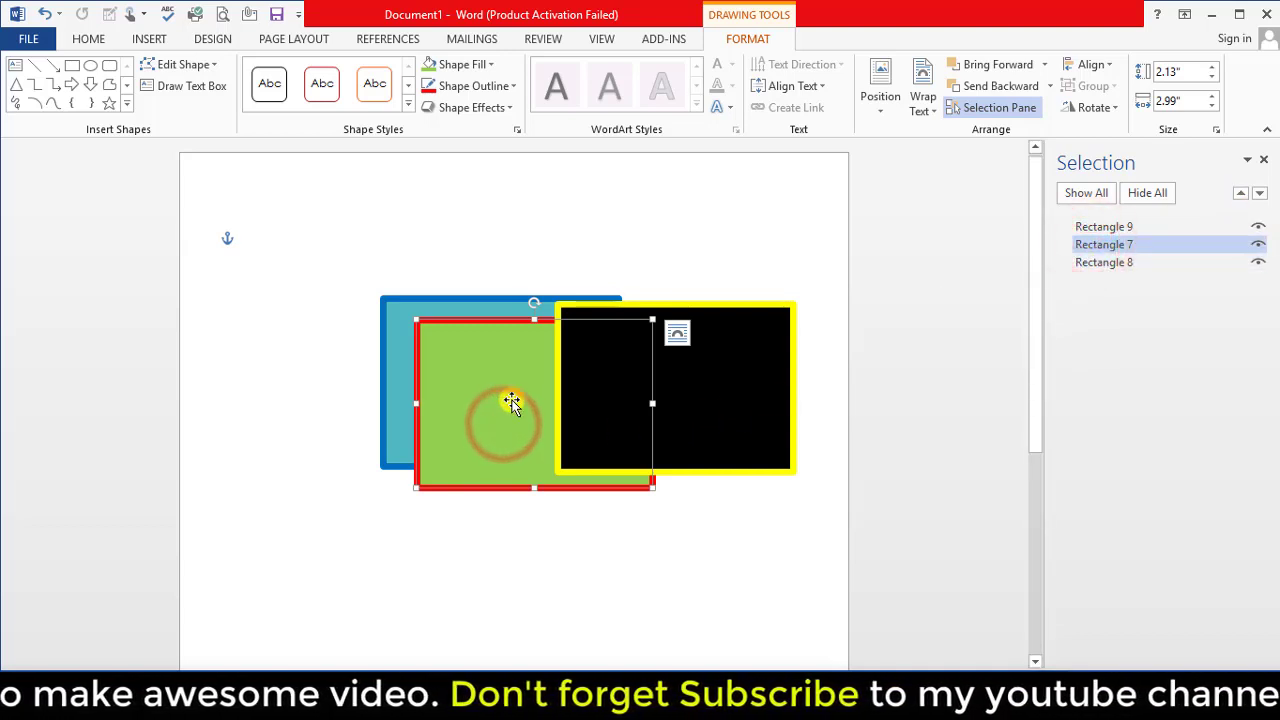
pyautogui.click(1240, 194)
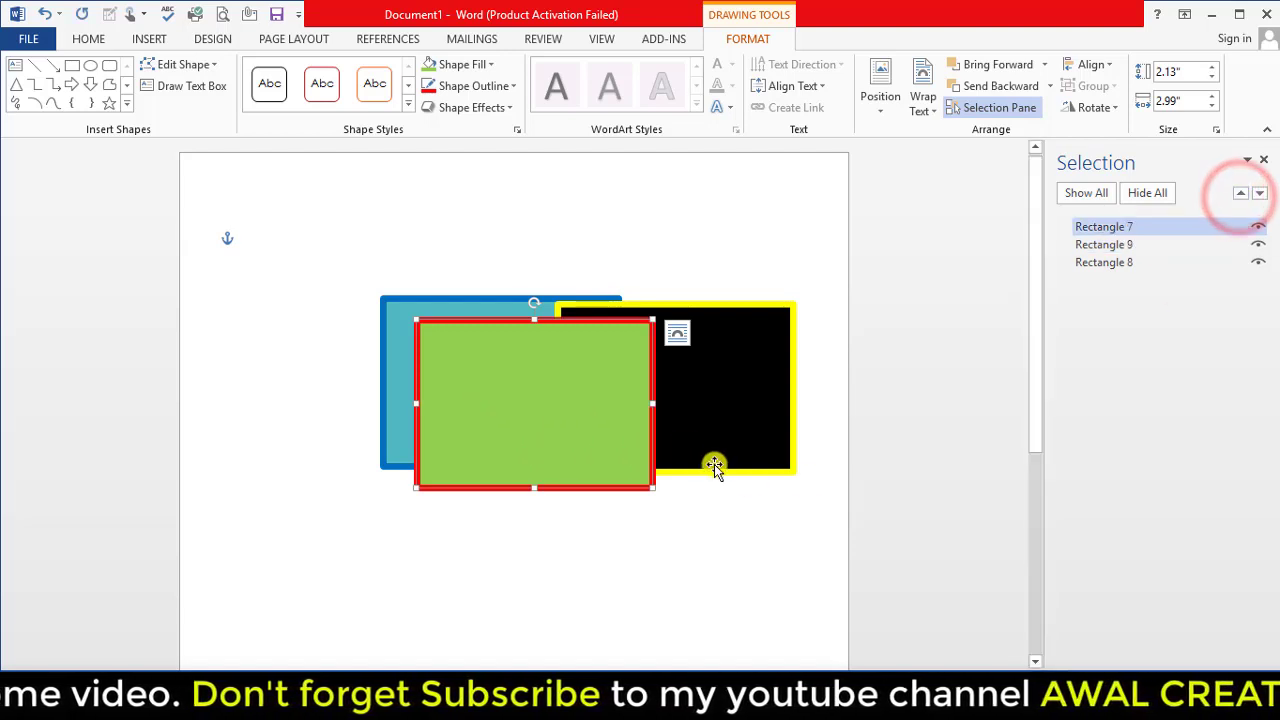
pyautogui.moveTo(577, 414); pyautogui.dragTo(583, 318)
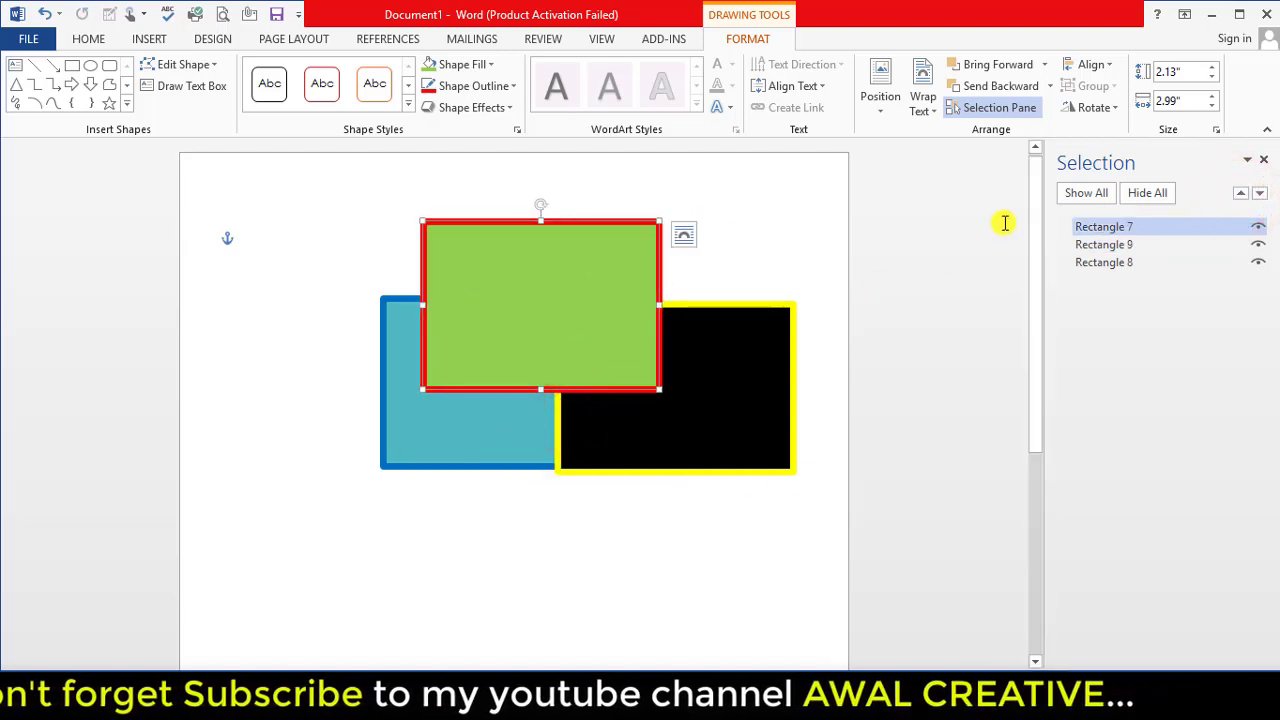